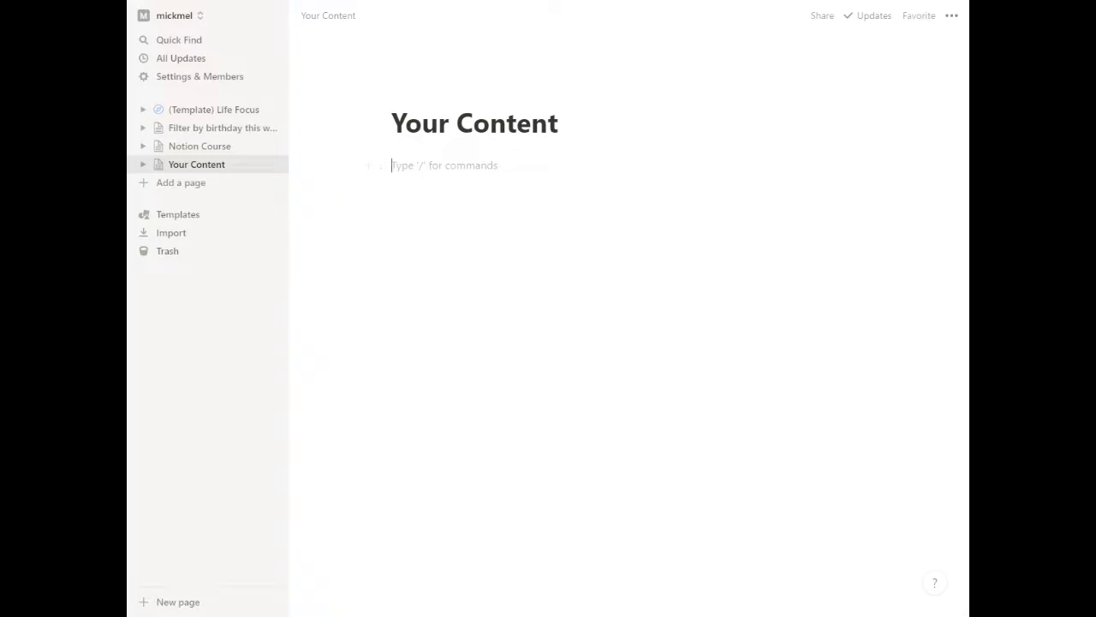
- Write "Type some text." on the Your Content page and add an empty sub-page titled "My Books" below it
{"action": "type", "text": "Type some text."}
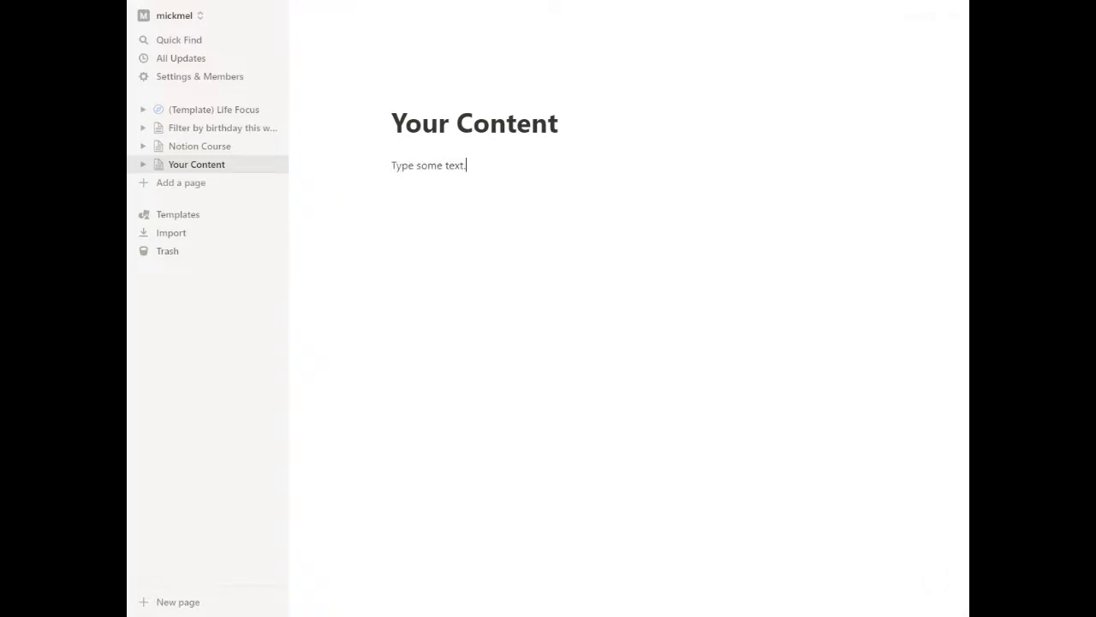
{"action": "key", "text": "Return"}
{"action": "type", "text": "/"}
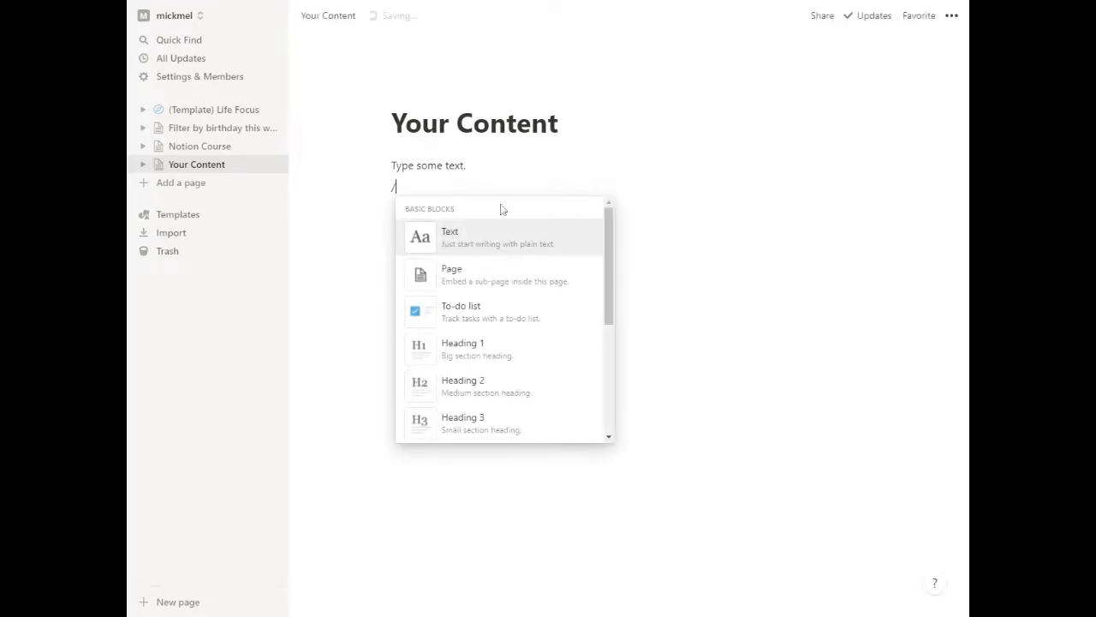
{"action": "left_click", "coordinate": [475, 281]}
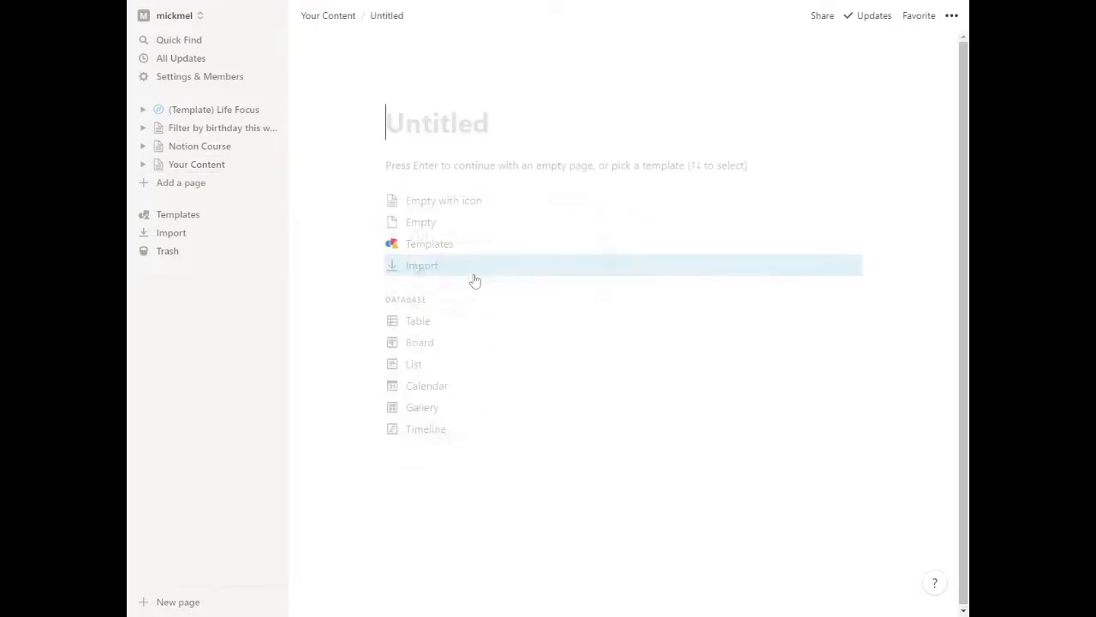
{"action": "type", "text": "My Books"}
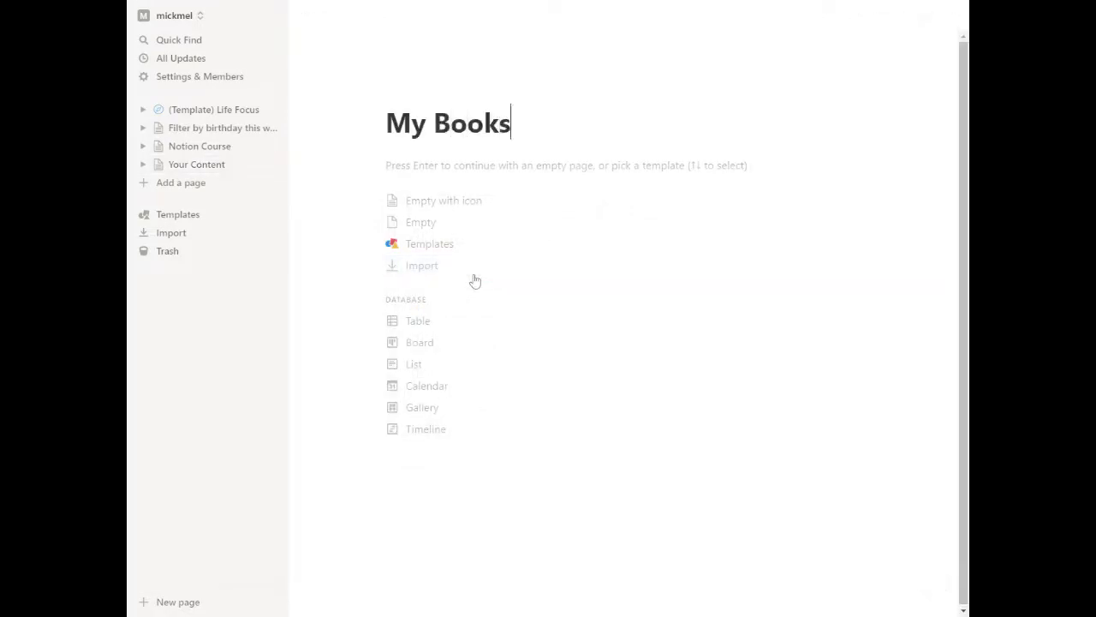
{"action": "key", "text": "Return"}
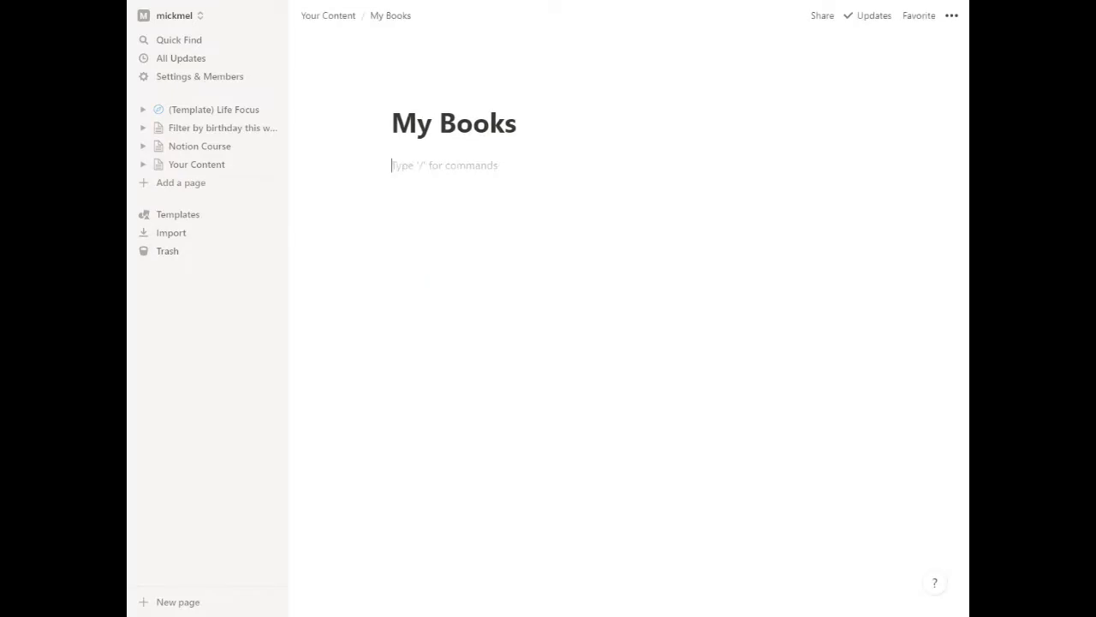
- Return to the Your Content page and expand its sub-pages in the page tree
{"action": "left_click", "coordinate": [332, 21]}
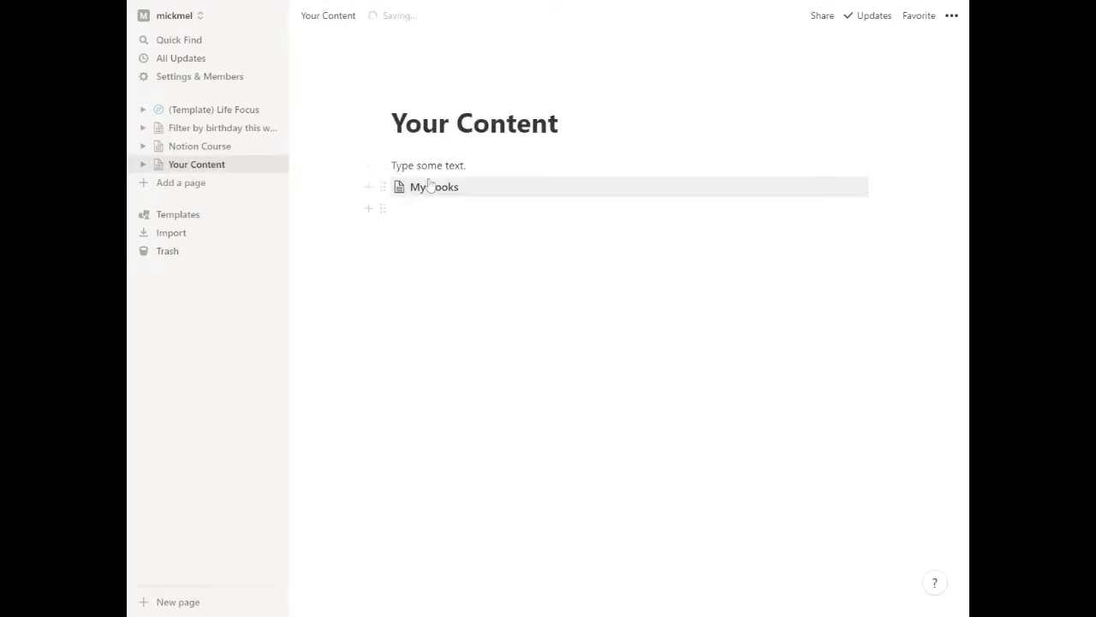
{"action": "left_click", "coordinate": [144, 166]}
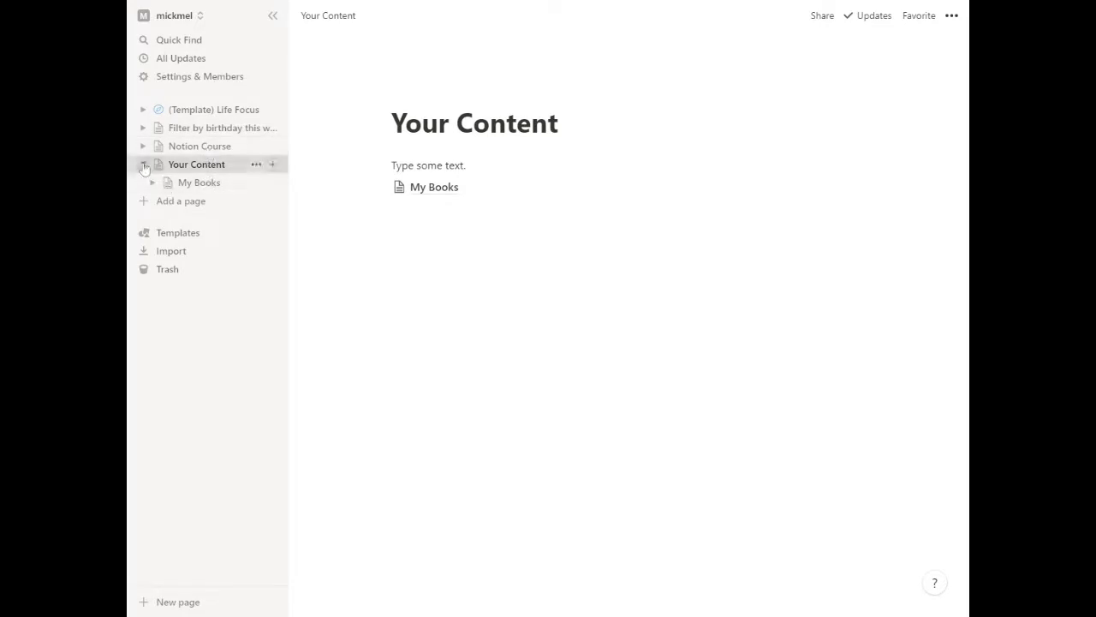
- Add the My Books page to the favorites, remove it again, and return to Your Content
{"action": "left_click", "coordinate": [431, 188]}
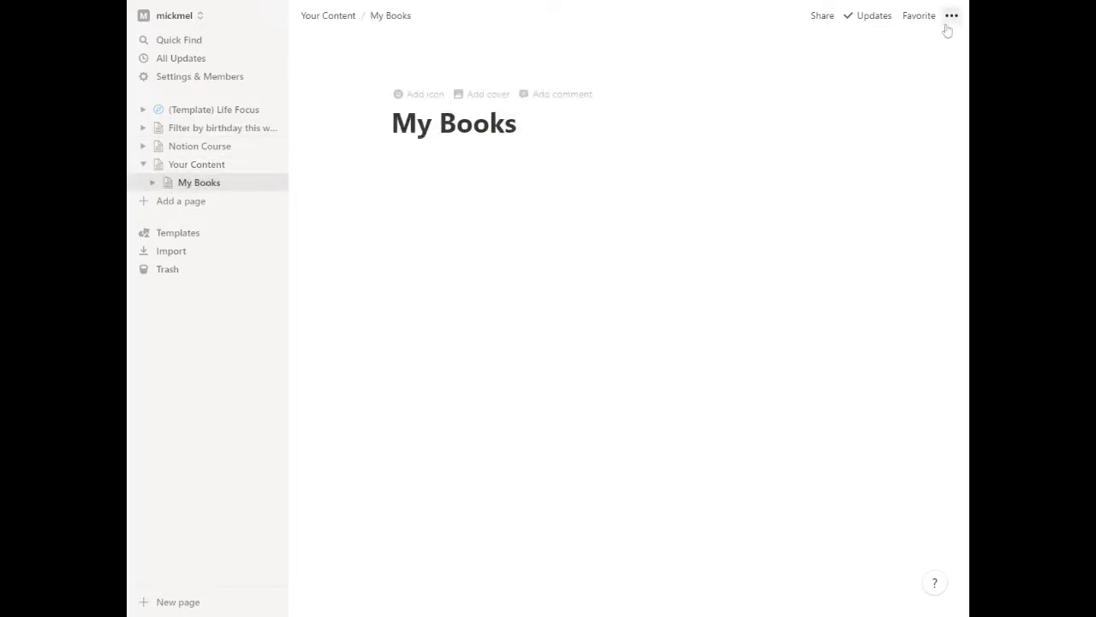
{"action": "left_click", "coordinate": [917, 16]}
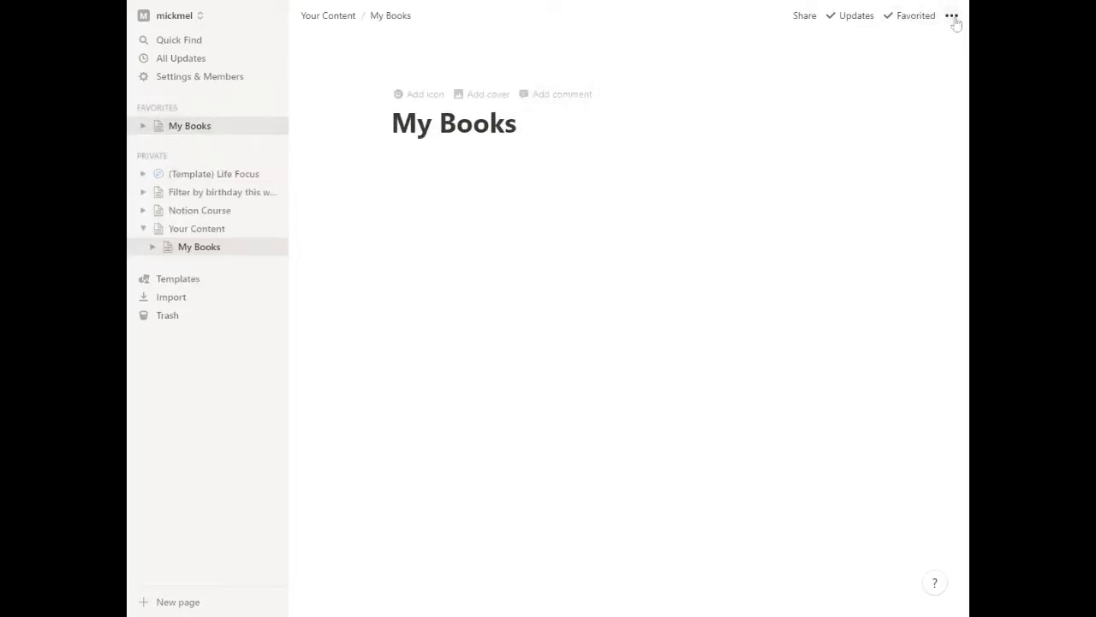
{"action": "left_click", "coordinate": [910, 18]}
{"action": "left_click", "coordinate": [331, 17]}
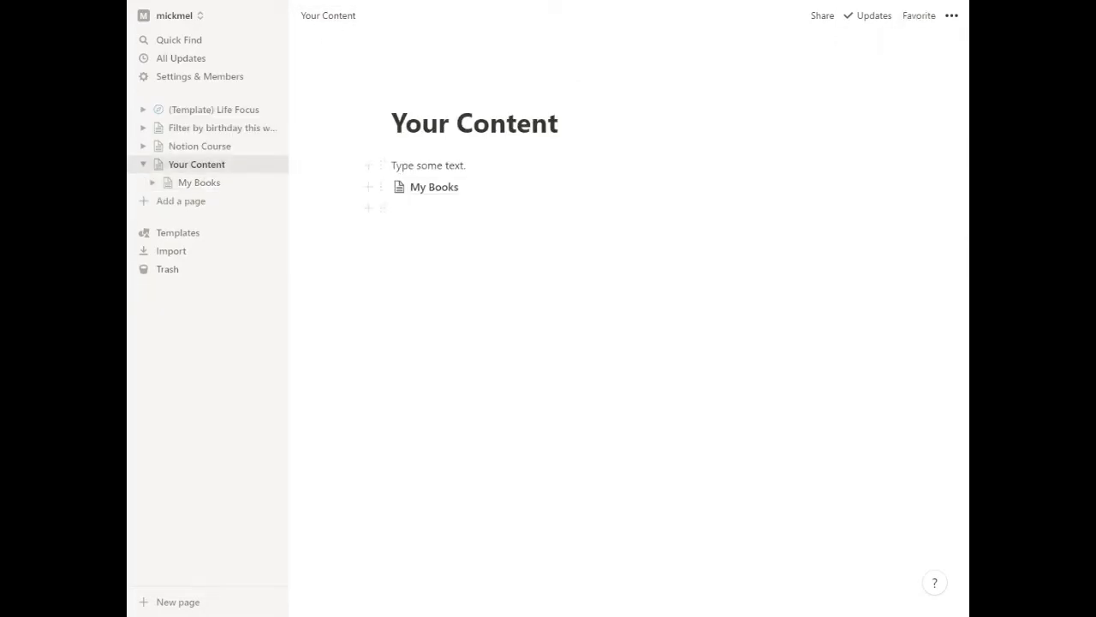
- Add a Heading 1 block reading "Some text" below the My Books sub-page
{"action": "left_click", "coordinate": [422, 208]}
{"action": "type", "text": "/"}
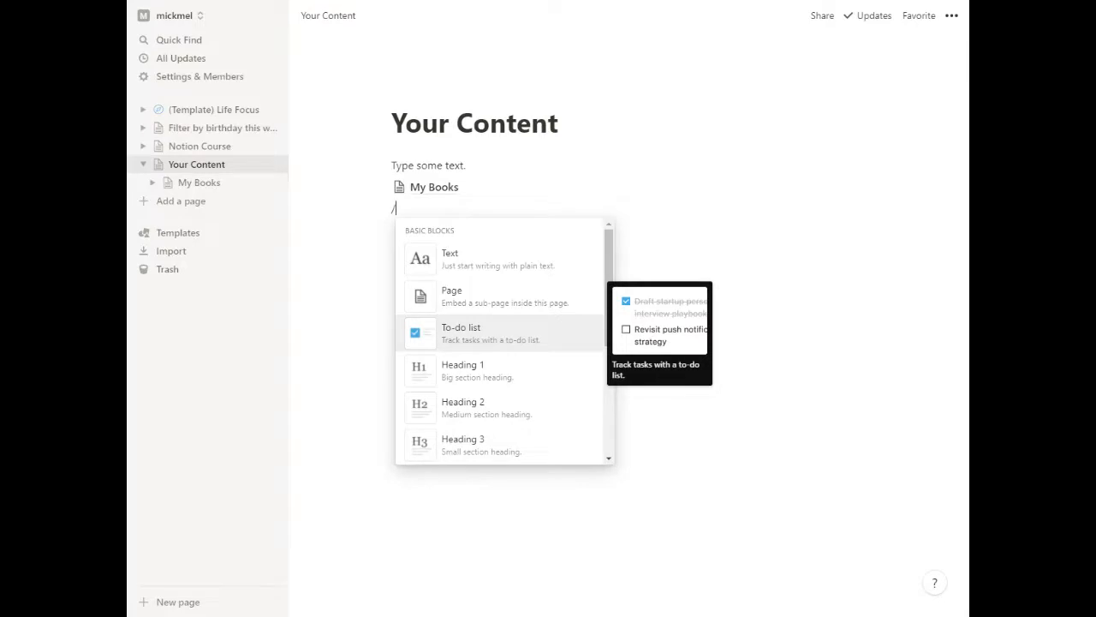
{"action": "left_click", "coordinate": [474, 371]}
{"action": "type", "text": "Some text"}
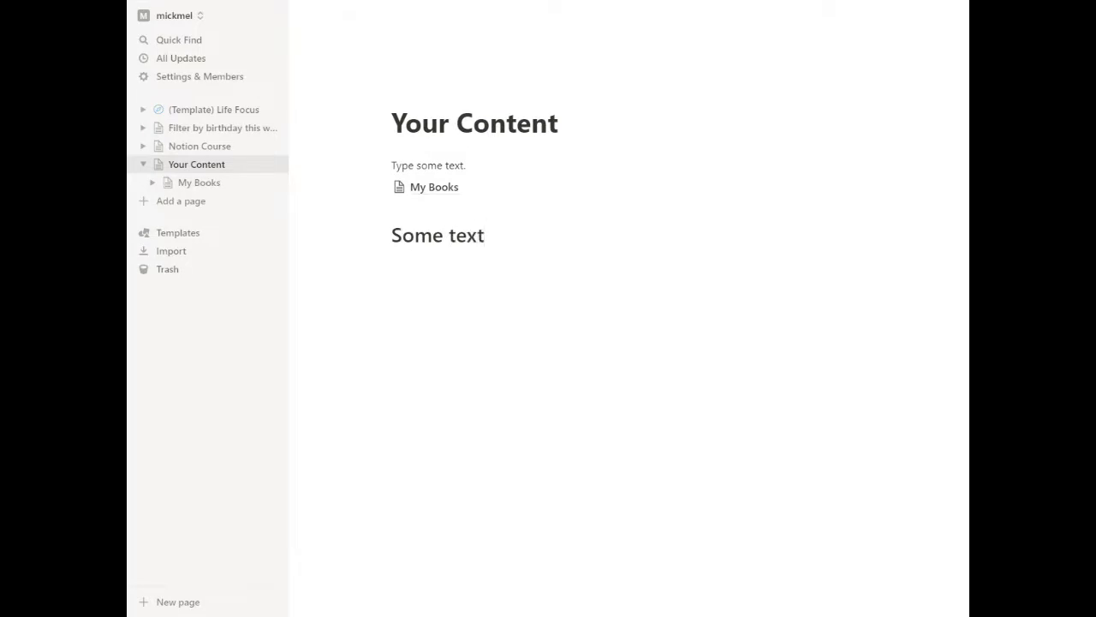
{"action": "key", "text": "Return"}
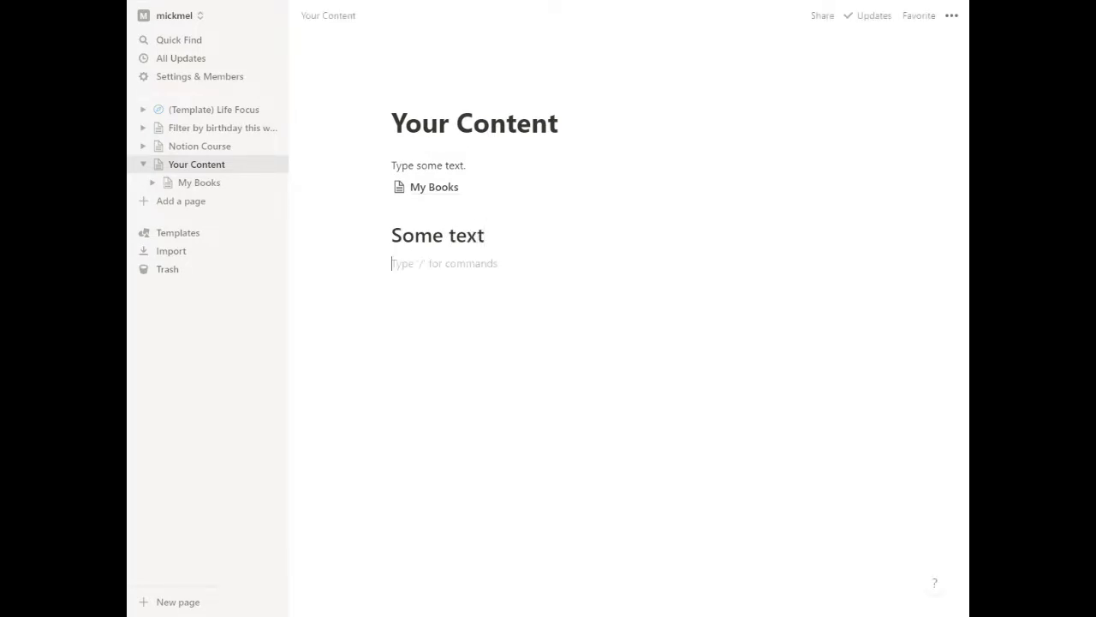
- Insert a toggle list under the Some text heading with the entries Item 1, Item 2 and Item 3
{"action": "type", "text": "/"}
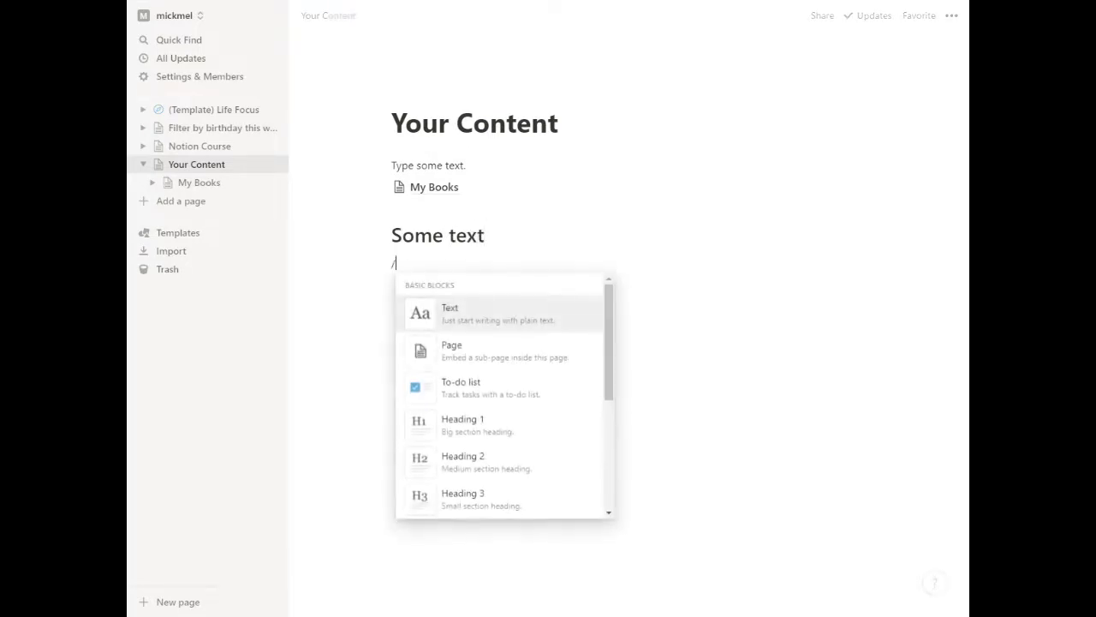
{"action": "scroll", "coordinate": [520, 346], "scroll_direction": "down", "scroll_amount": 3}
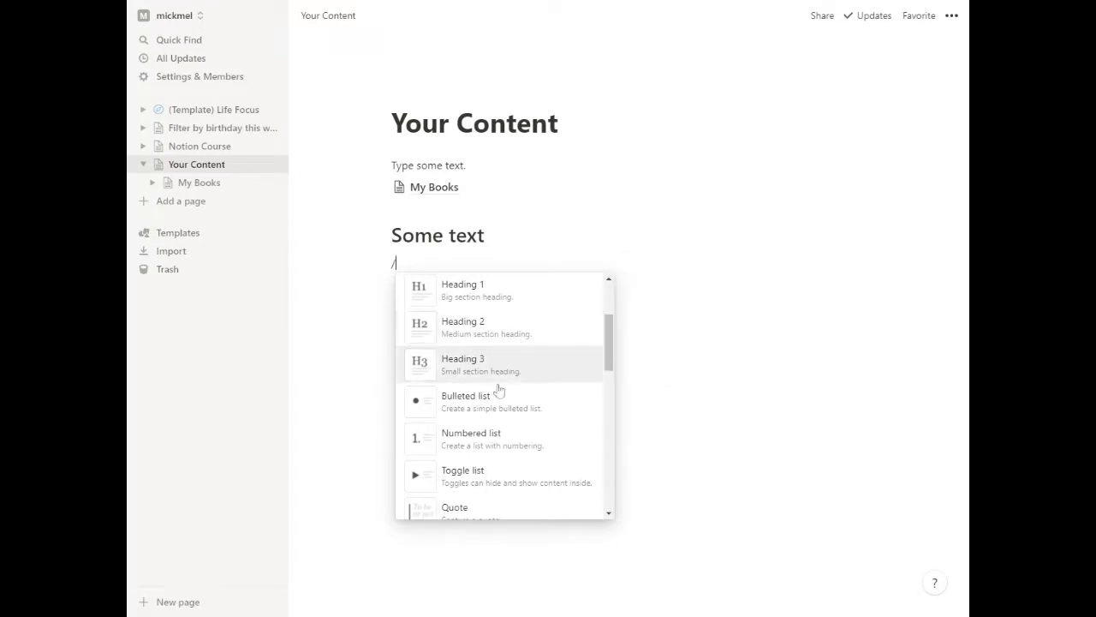
{"action": "scroll", "coordinate": [497, 437], "scroll_direction": "down", "scroll_amount": 2}
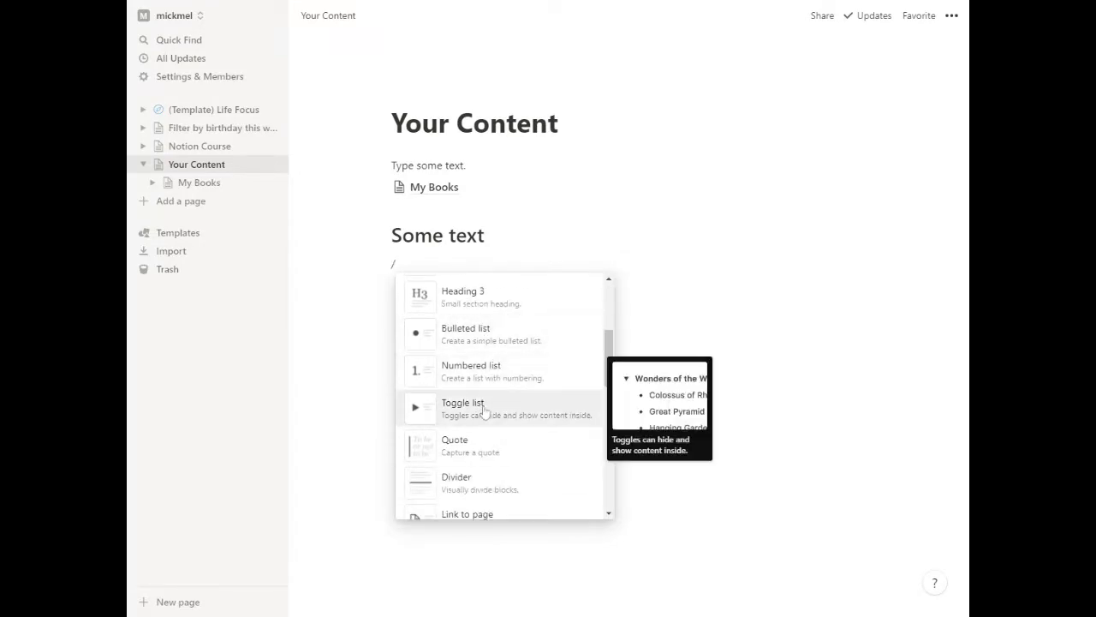
{"action": "left_click", "coordinate": [485, 412]}
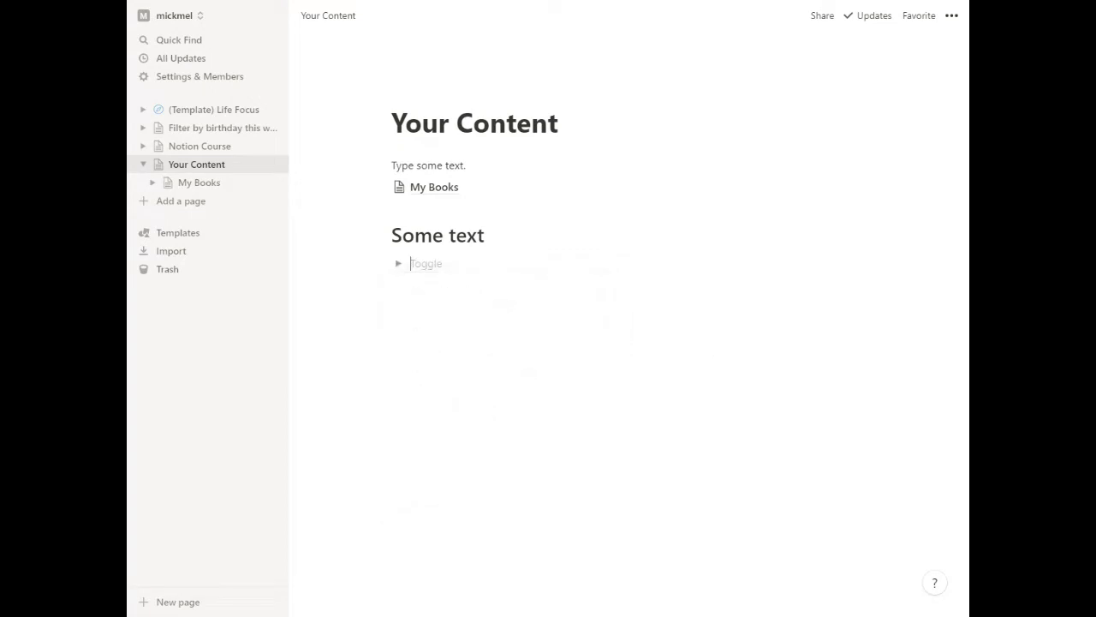
{"action": "type", "text": "Item"}
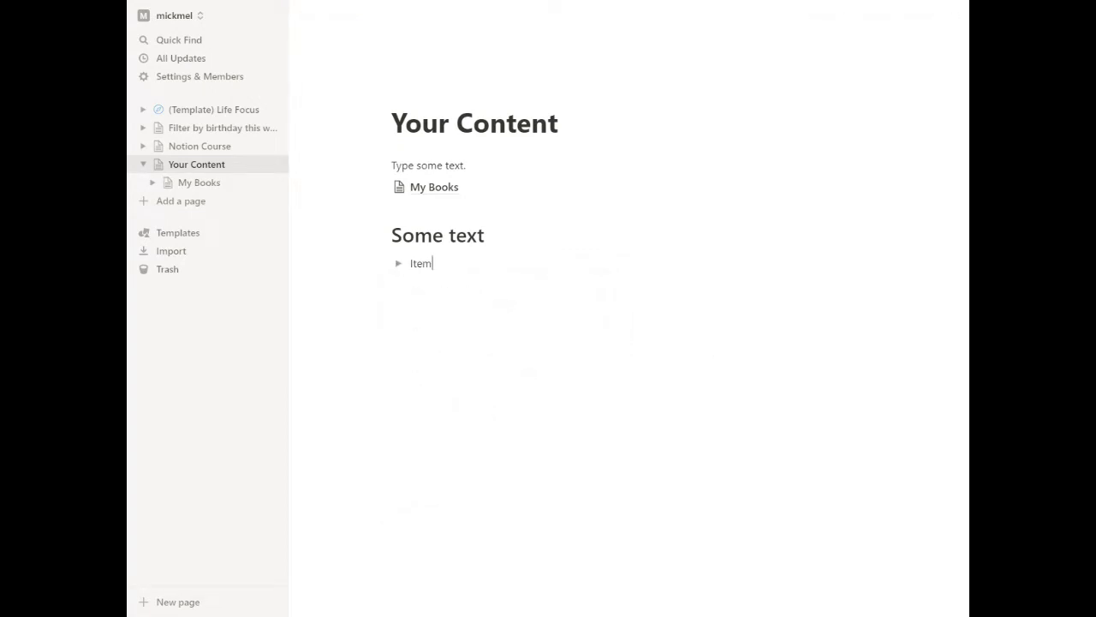
{"action": "type", "text": " 1"}
{"action": "key", "text": "Return"}
{"action": "type", "text": "Item 3"}
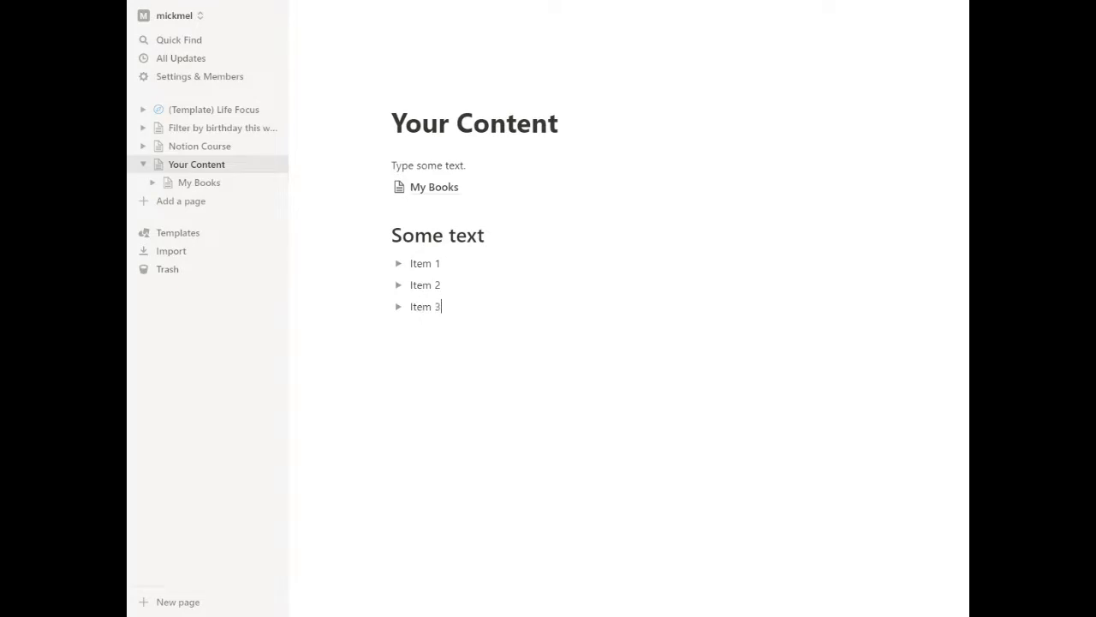
- Expand the Item 1 toggle and write "some text" inside it
{"action": "left_click", "coordinate": [399, 262]}
{"action": "left_click", "coordinate": [472, 294]}
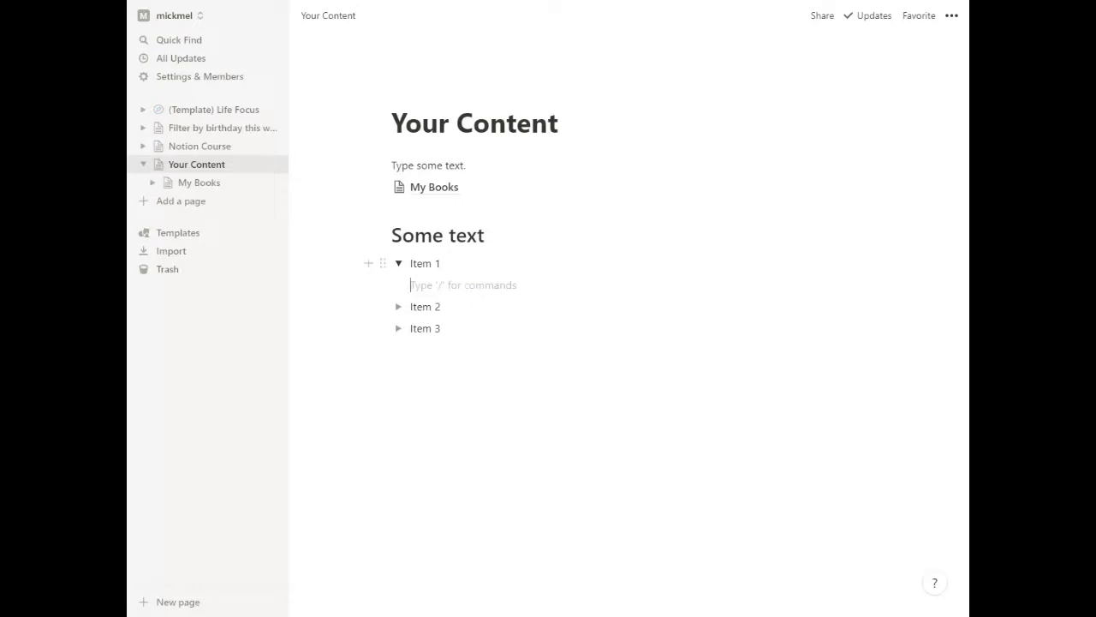
{"action": "type", "text": "some text"}
{"action": "key", "text": "Return"}
- Add a Heading 1 "A header" and a Heading 2 "Another one" inside the Item 1 toggle
{"action": "type", "text": "/hea"}
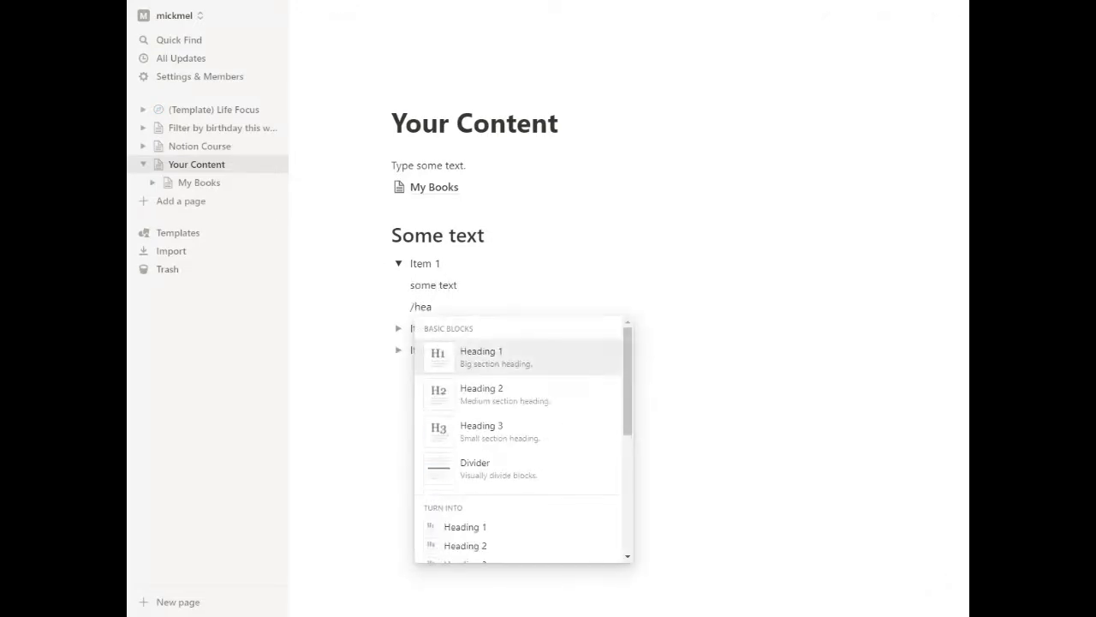
{"action": "key", "text": "Return"}
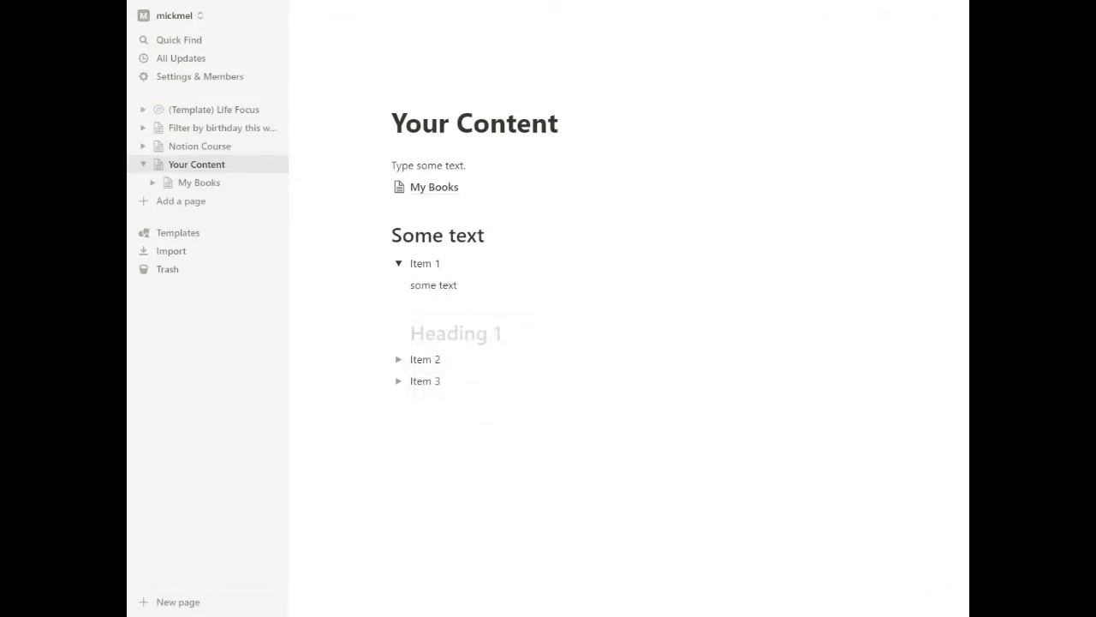
{"action": "type", "text": "A header"}
{"action": "key", "text": "Return"}
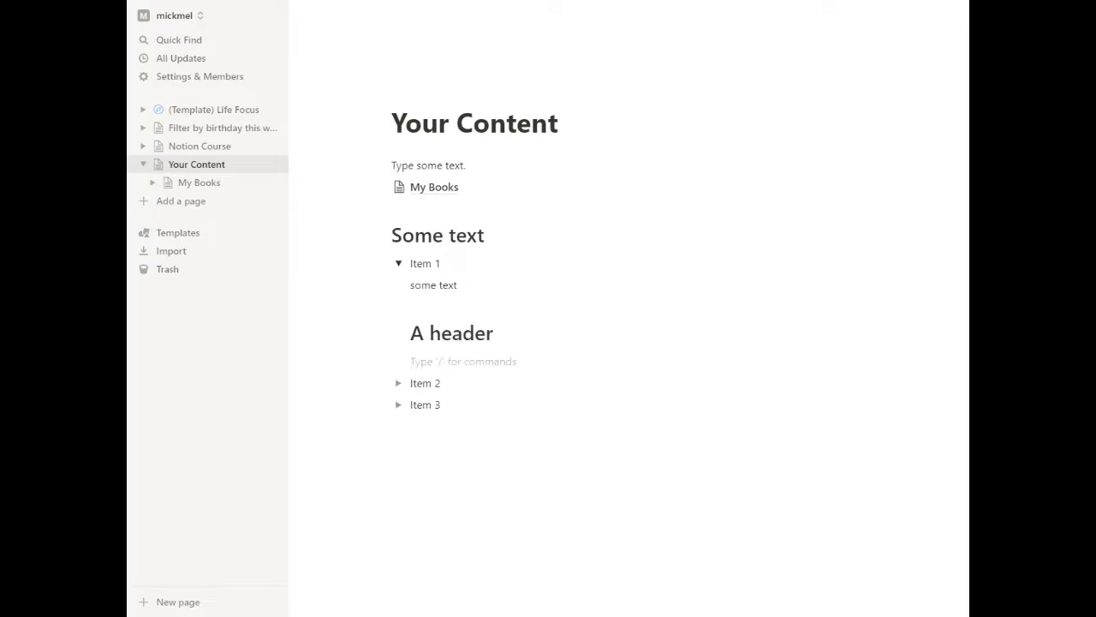
{"action": "type", "text": "/"}
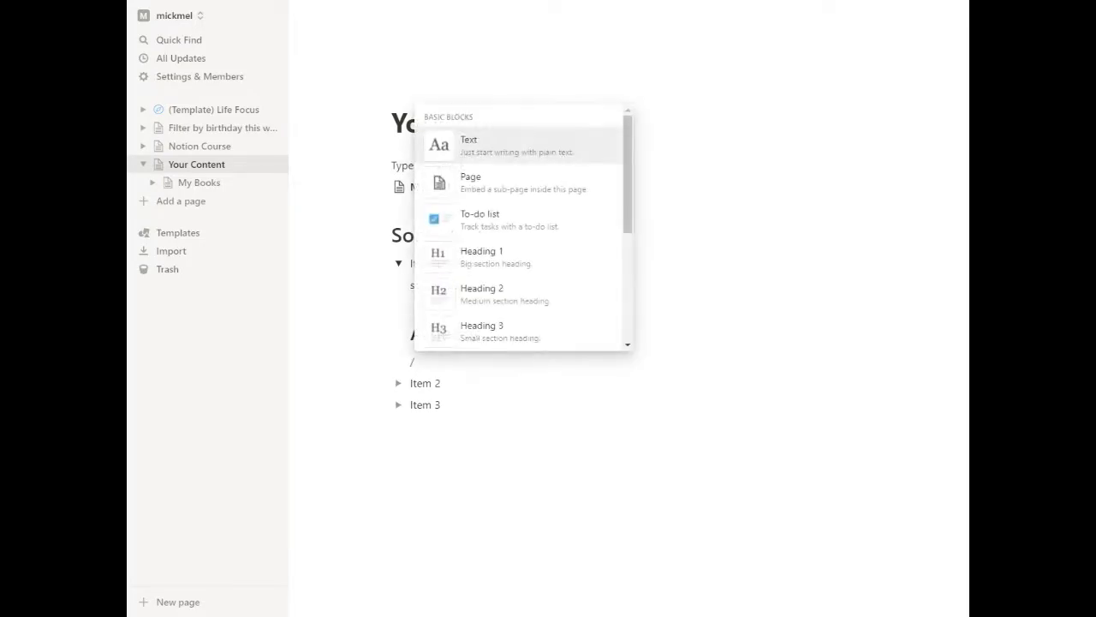
{"action": "type", "text": "hea"}
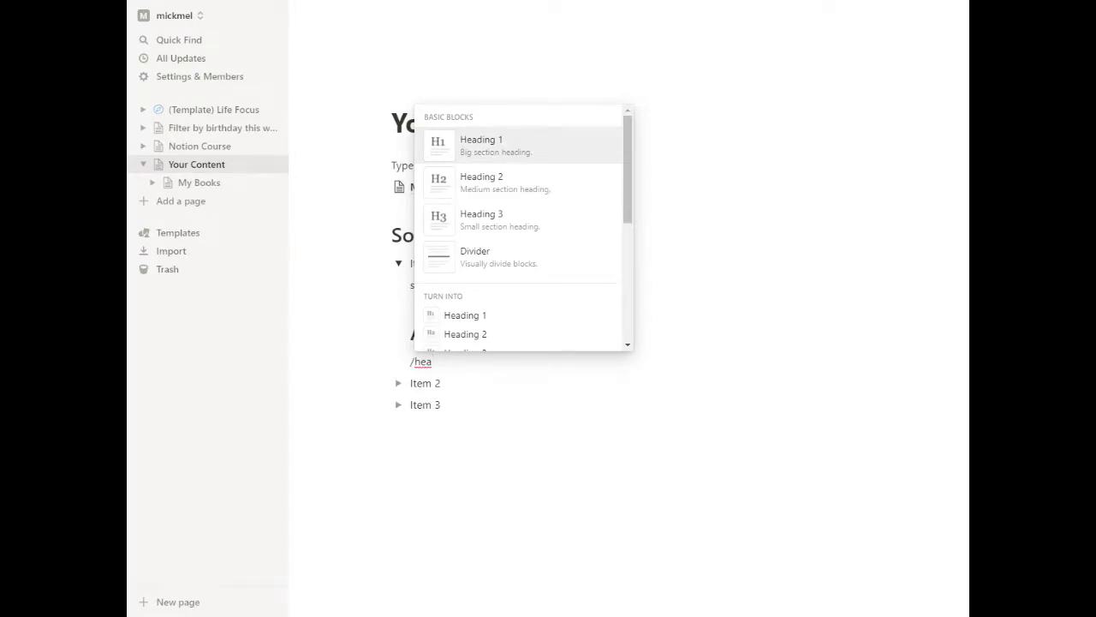
{"action": "left_click", "coordinate": [484, 184]}
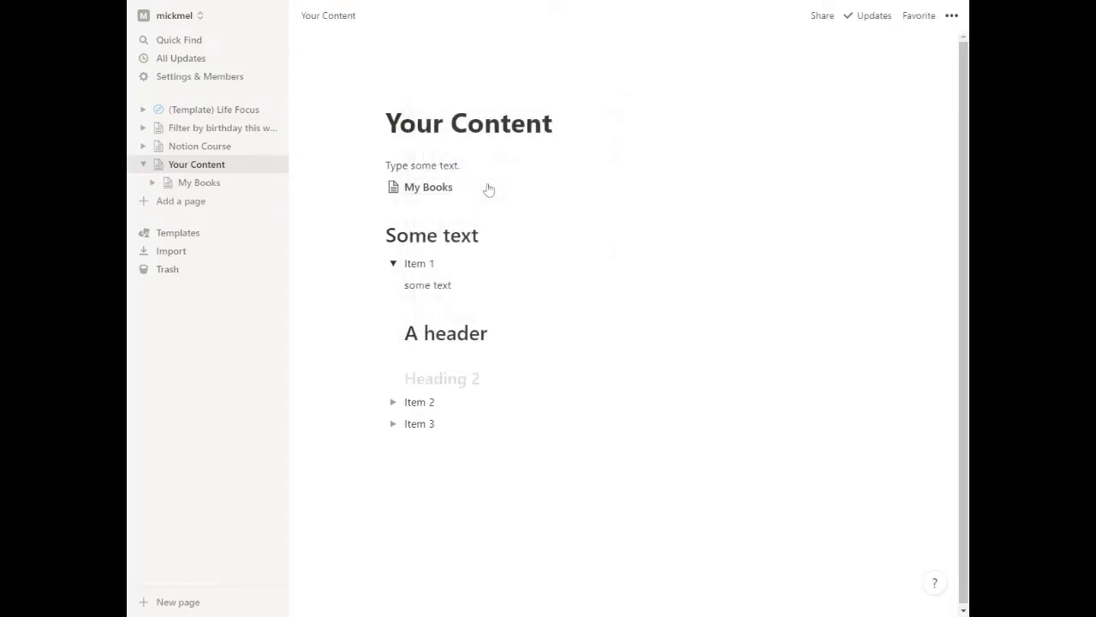
{"action": "type", "text": "Another one"}
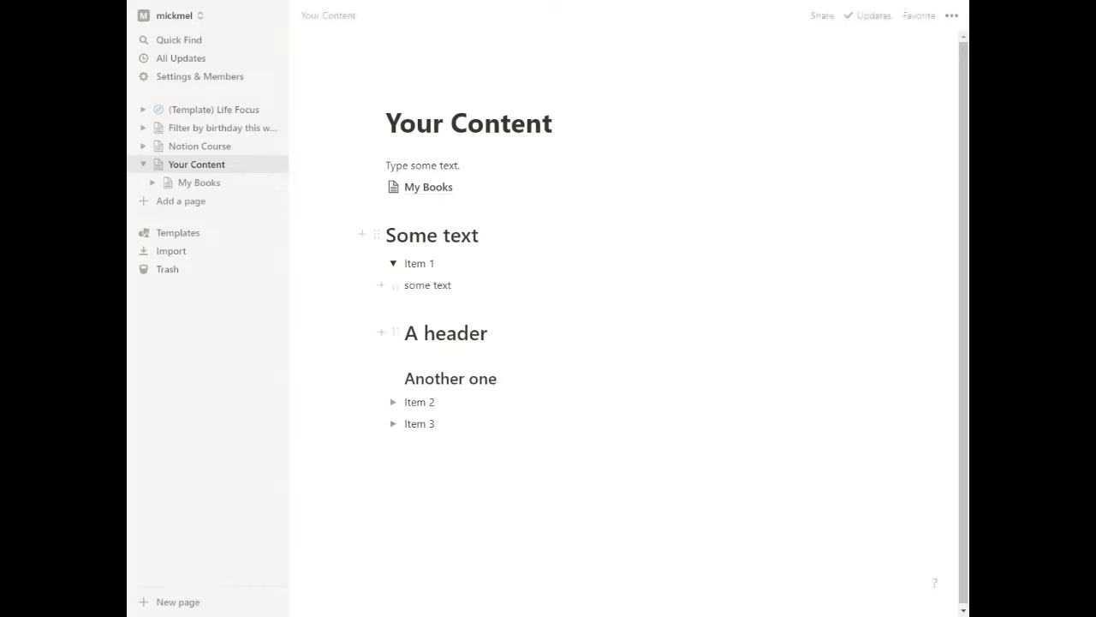
- Start an empty line below the toggle list and collapse the Item 1 toggle
{"action": "left_click", "coordinate": [463, 480]}
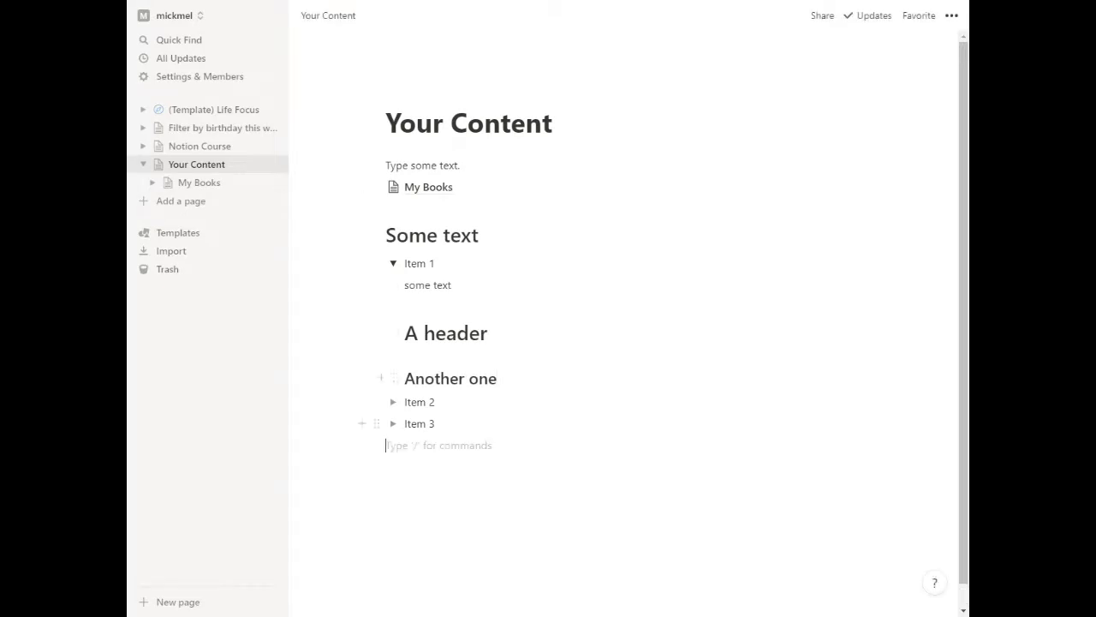
{"action": "left_click", "coordinate": [392, 264]}
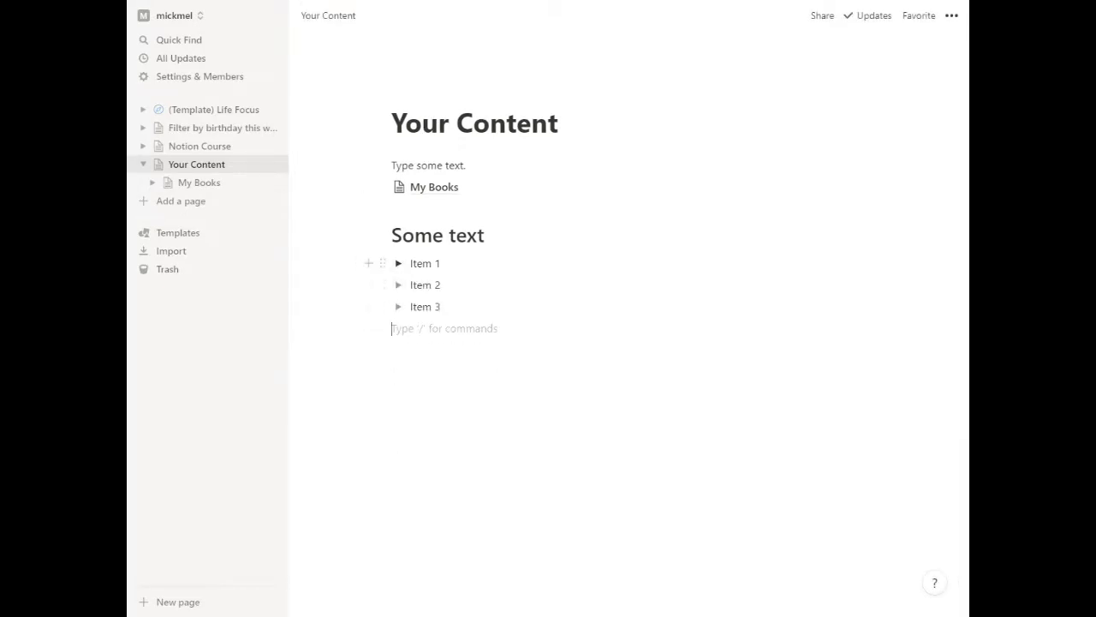
{"action": "left_click", "coordinate": [398, 263]}
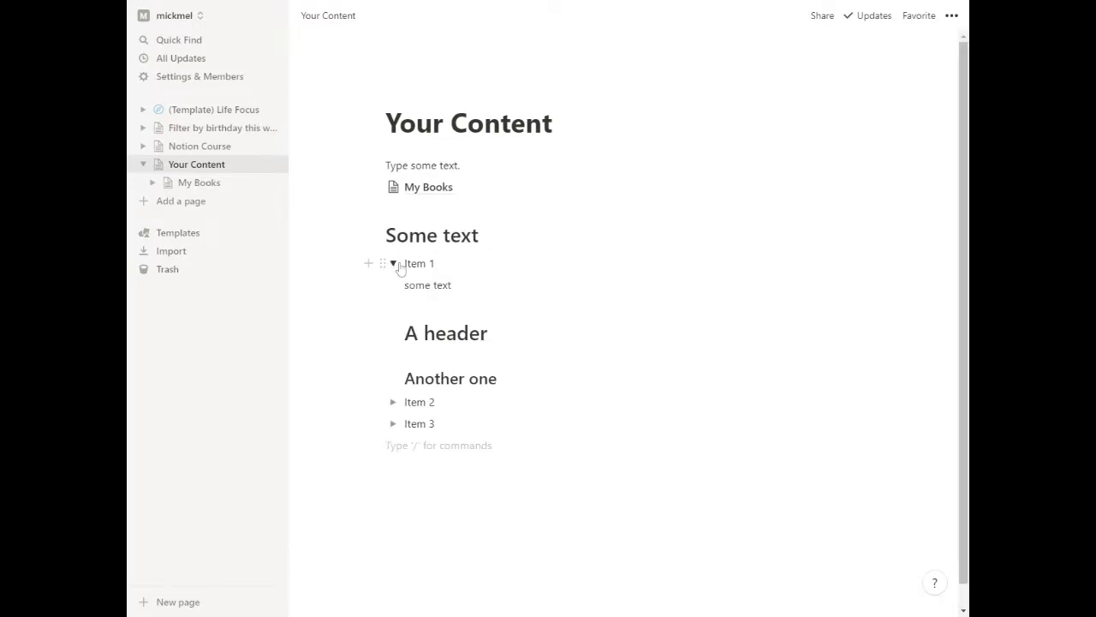
{"action": "left_click", "coordinate": [394, 263]}
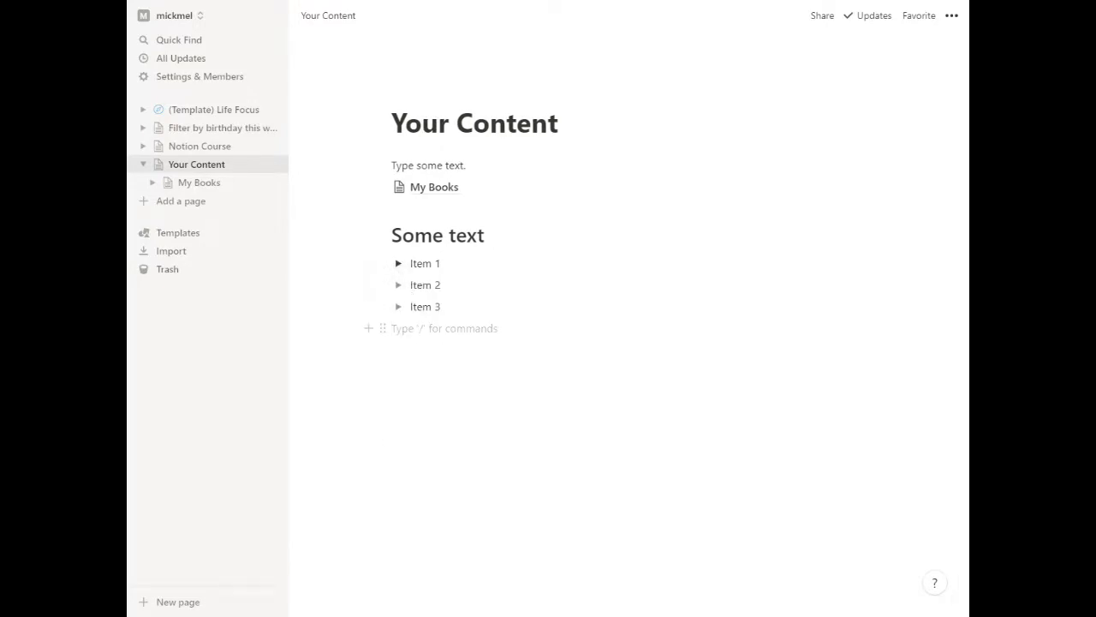
- Insert a divider below the toggle list
{"action": "type", "text": "/"}
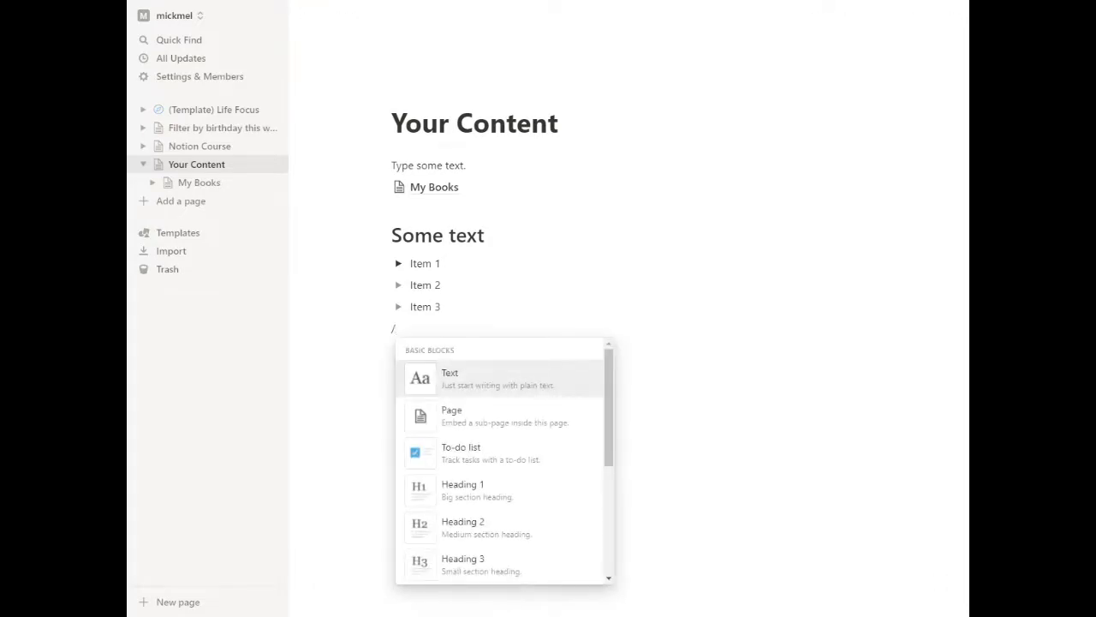
{"action": "scroll", "coordinate": [478, 442], "scroll_direction": "down", "scroll_amount": 1}
{"action": "scroll", "coordinate": [478, 442], "scroll_direction": "down", "scroll_amount": 3}
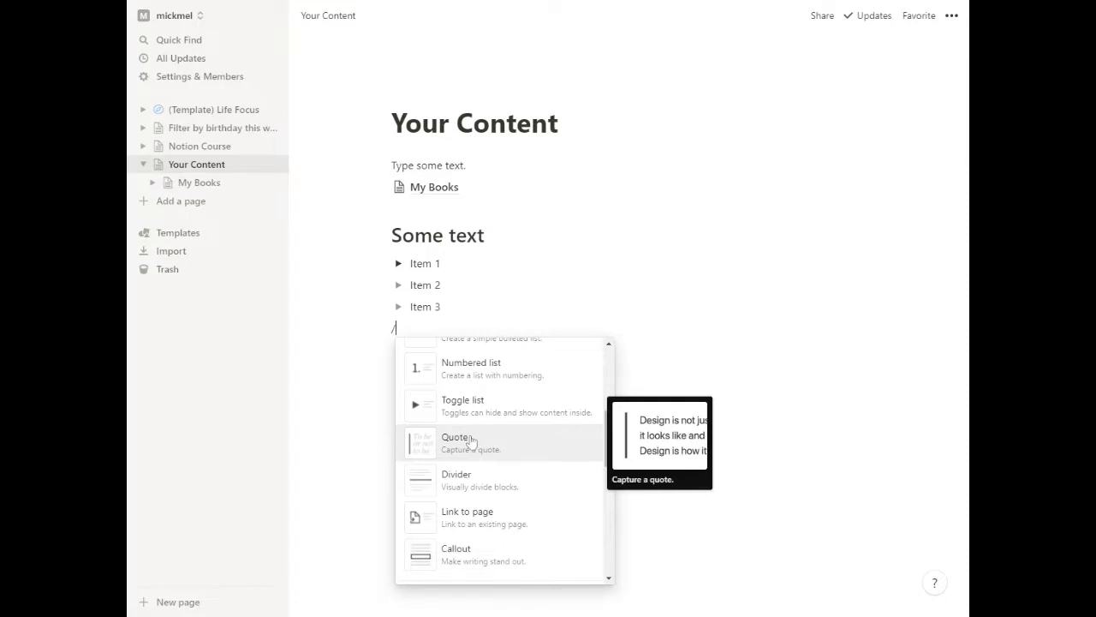
{"action": "left_click", "coordinate": [464, 481]}
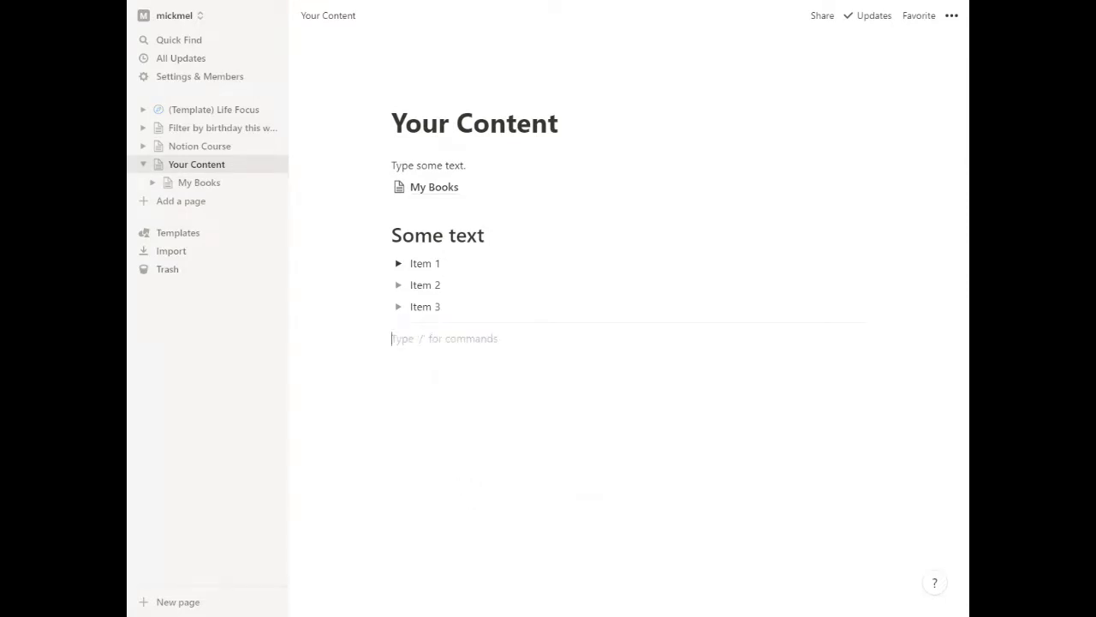
- Insert an inline mention of the existing My Books page on the line below the divider
{"action": "type", "text": "/"}
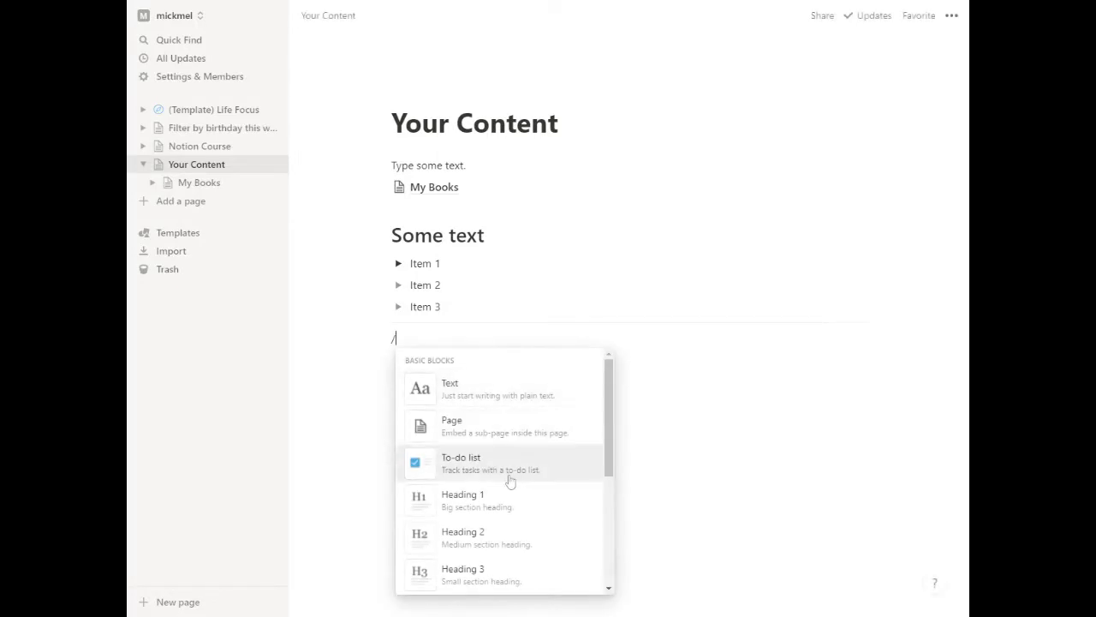
{"action": "scroll", "coordinate": [509, 481], "scroll_direction": "down", "scroll_amount": 2}
{"action": "scroll", "coordinate": [509, 482], "scroll_direction": "down", "scroll_amount": 2}
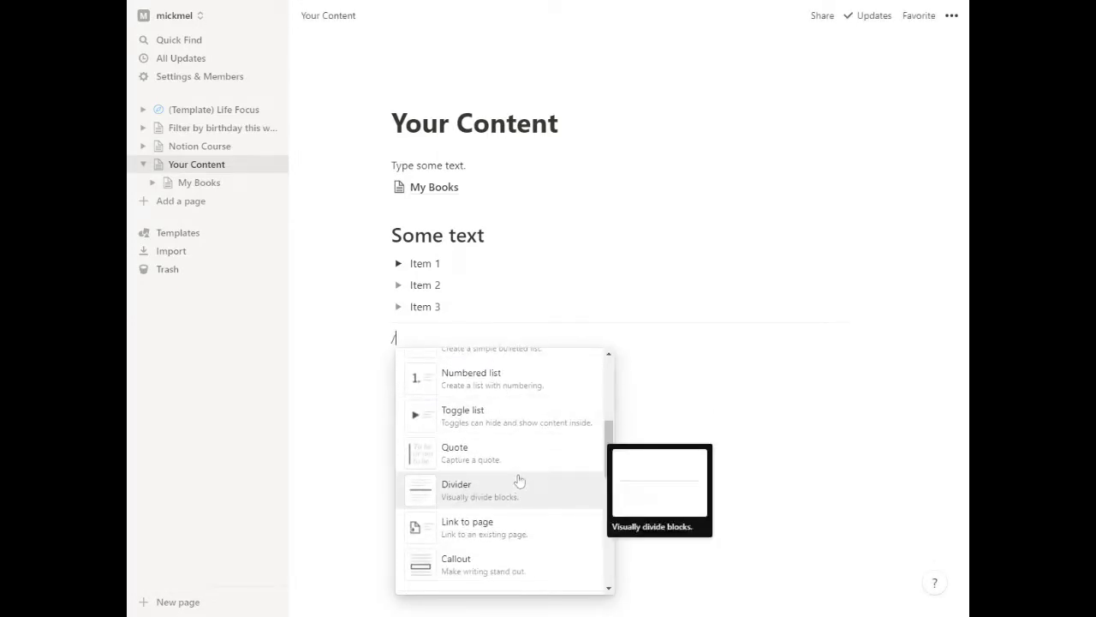
{"action": "scroll", "coordinate": [514, 476], "scroll_direction": "down", "scroll_amount": 2}
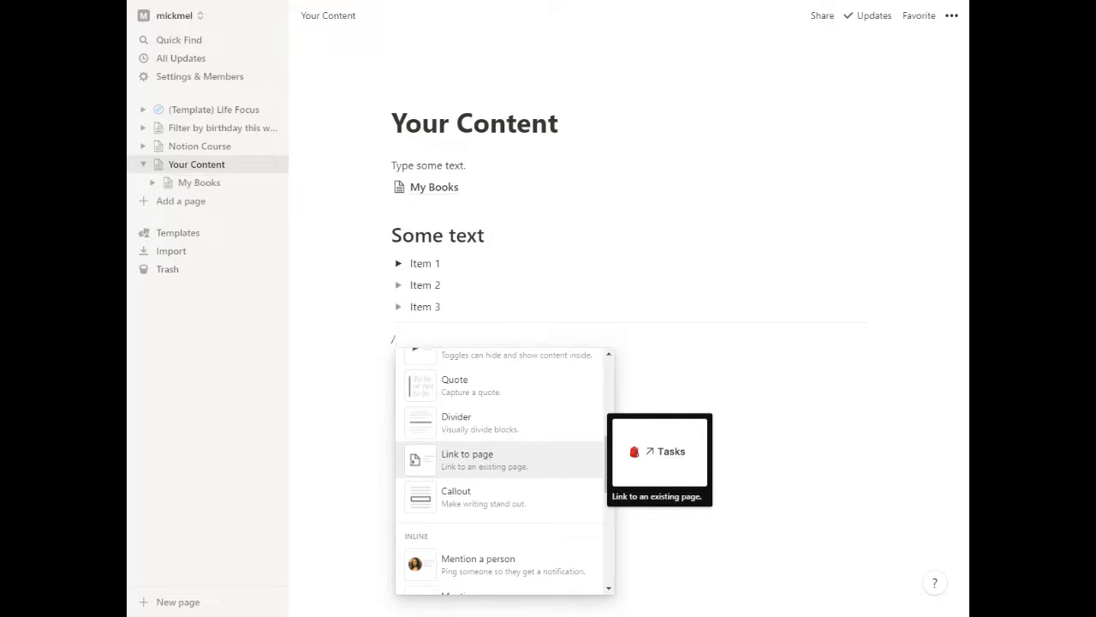
{"action": "scroll", "coordinate": [477, 508], "scroll_direction": "down", "scroll_amount": 3}
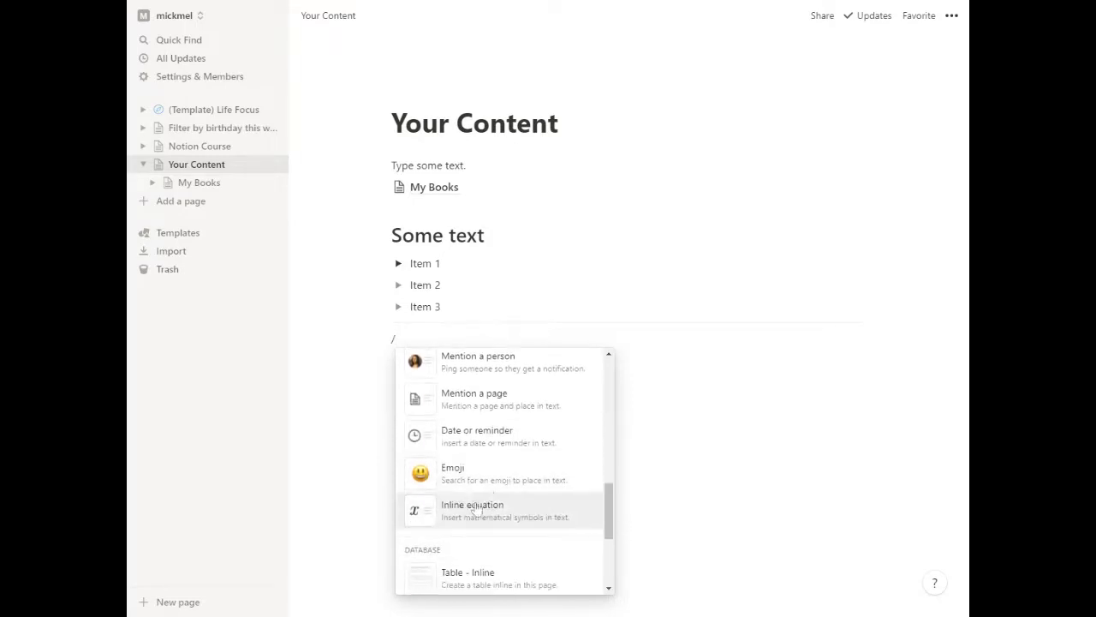
{"action": "scroll", "coordinate": [495, 484], "scroll_direction": "up", "scroll_amount": 1}
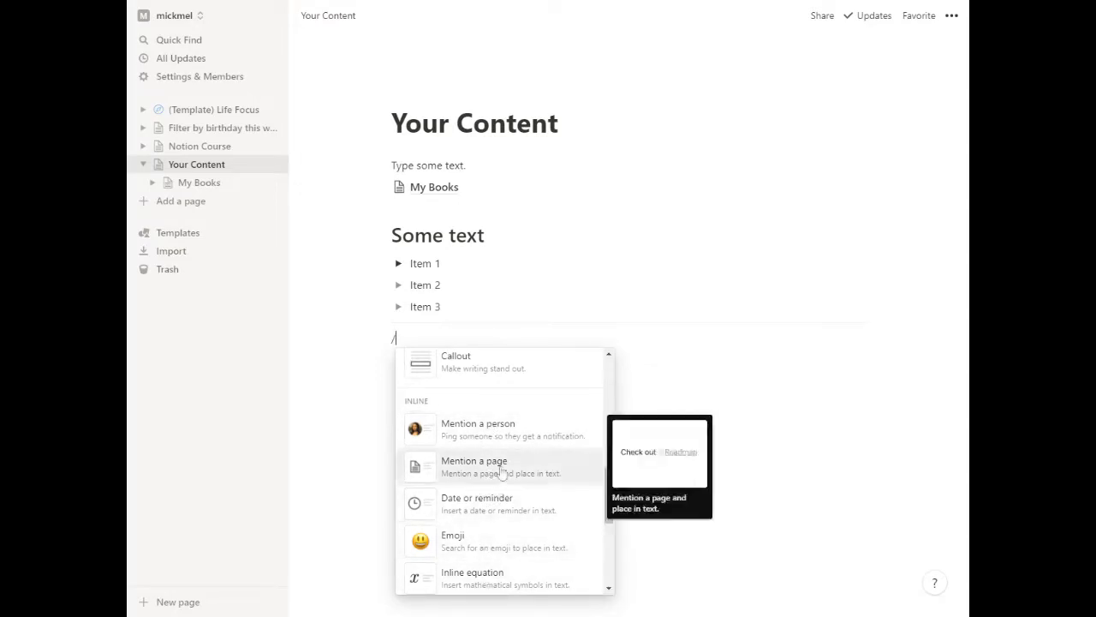
{"action": "left_click", "coordinate": [502, 467]}
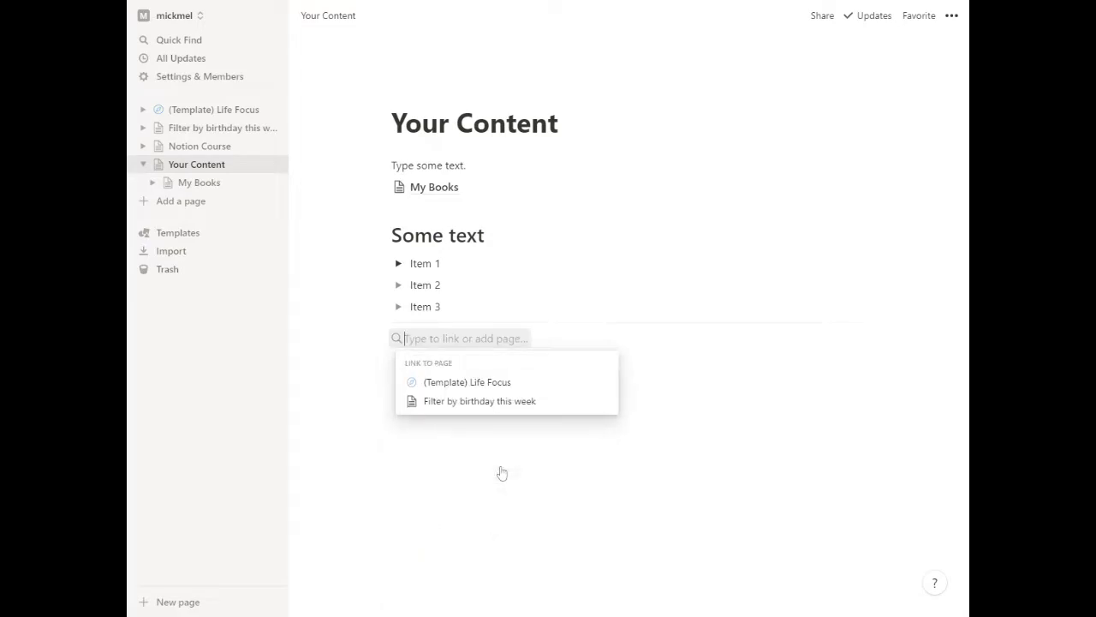
{"action": "type", "text": "my bo"}
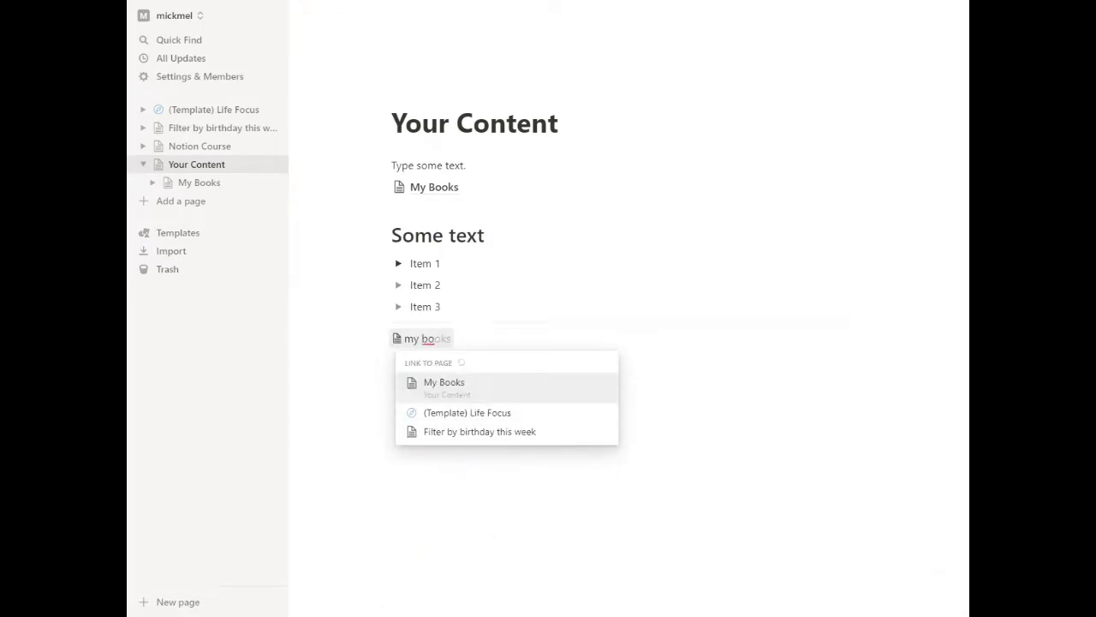
{"action": "left_click", "coordinate": [454, 387]}
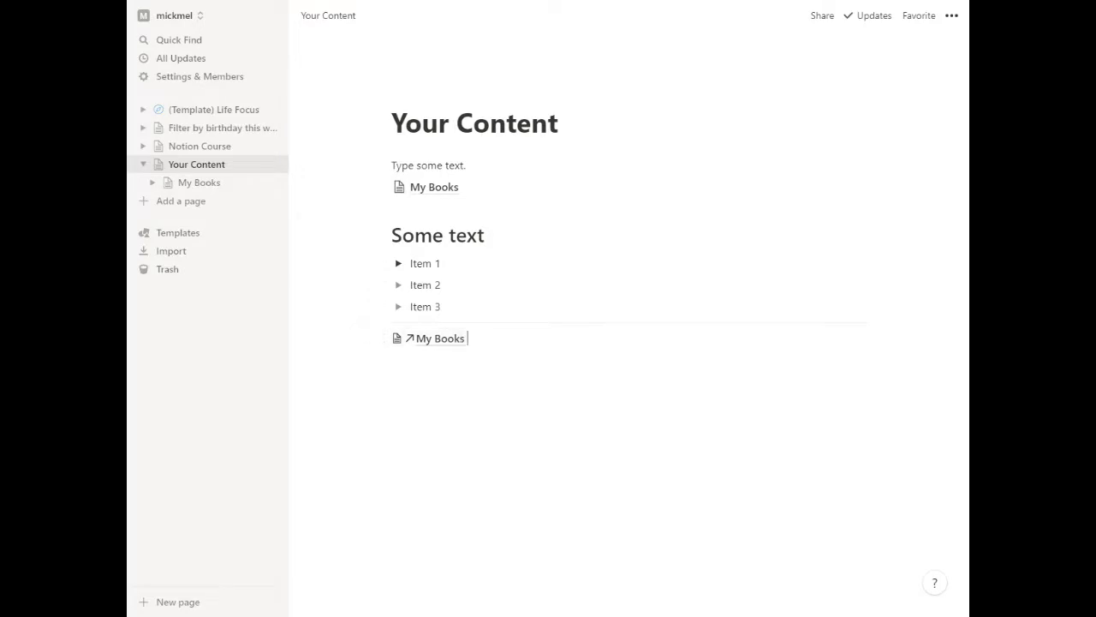
- Add an image block on a new line below the My Books mention
{"action": "key", "text": "Return"}
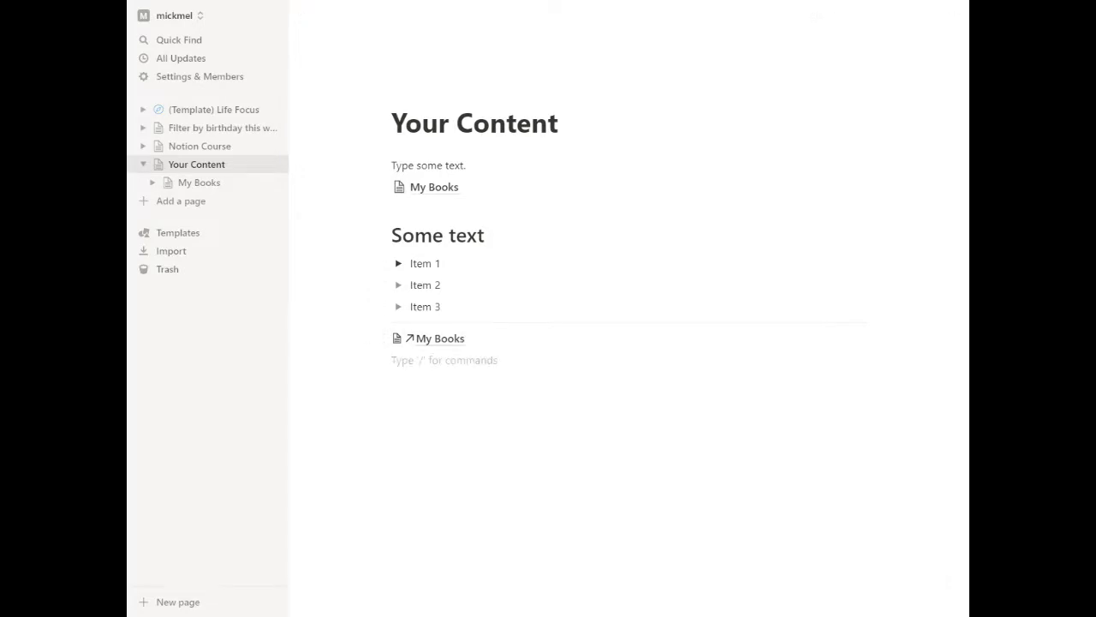
{"action": "type", "text": "/"}
{"action": "scroll", "coordinate": [522, 282], "scroll_direction": "down", "scroll_amount": 3}
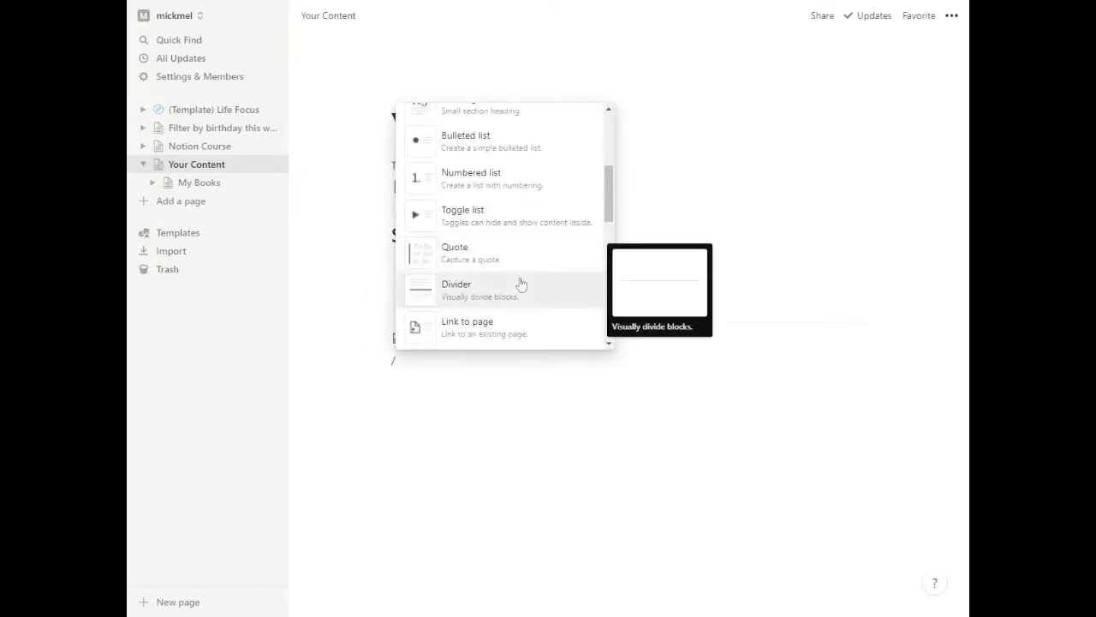
{"action": "scroll", "coordinate": [521, 280], "scroll_direction": "down", "scroll_amount": 5}
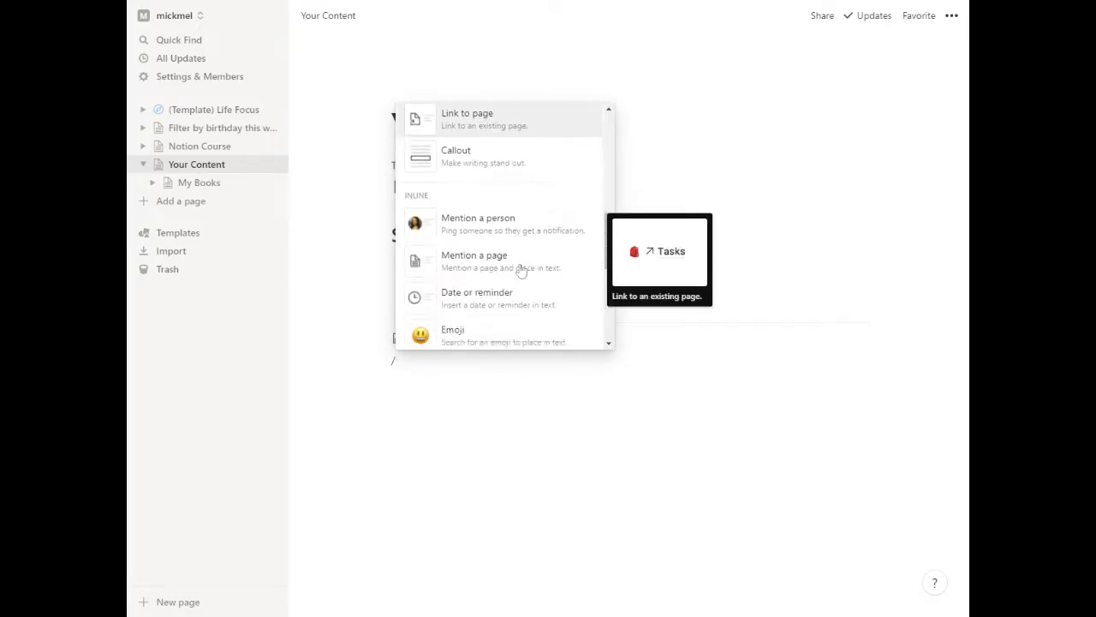
{"action": "scroll", "coordinate": [520, 271], "scroll_direction": "down", "scroll_amount": 3}
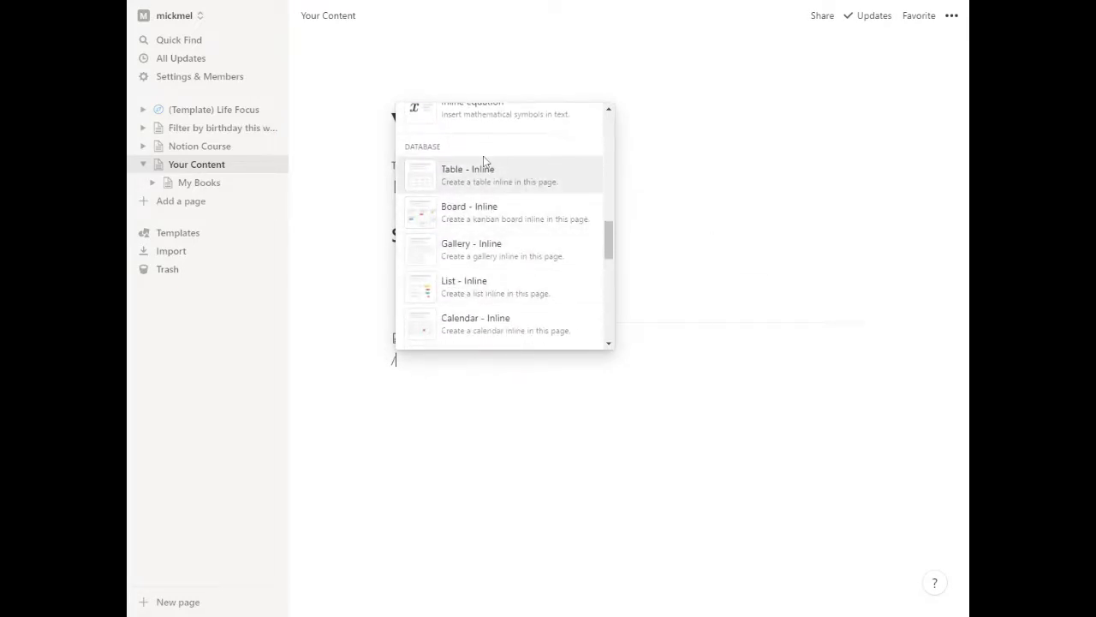
{"action": "scroll", "coordinate": [497, 263], "scroll_direction": "down", "scroll_amount": 3}
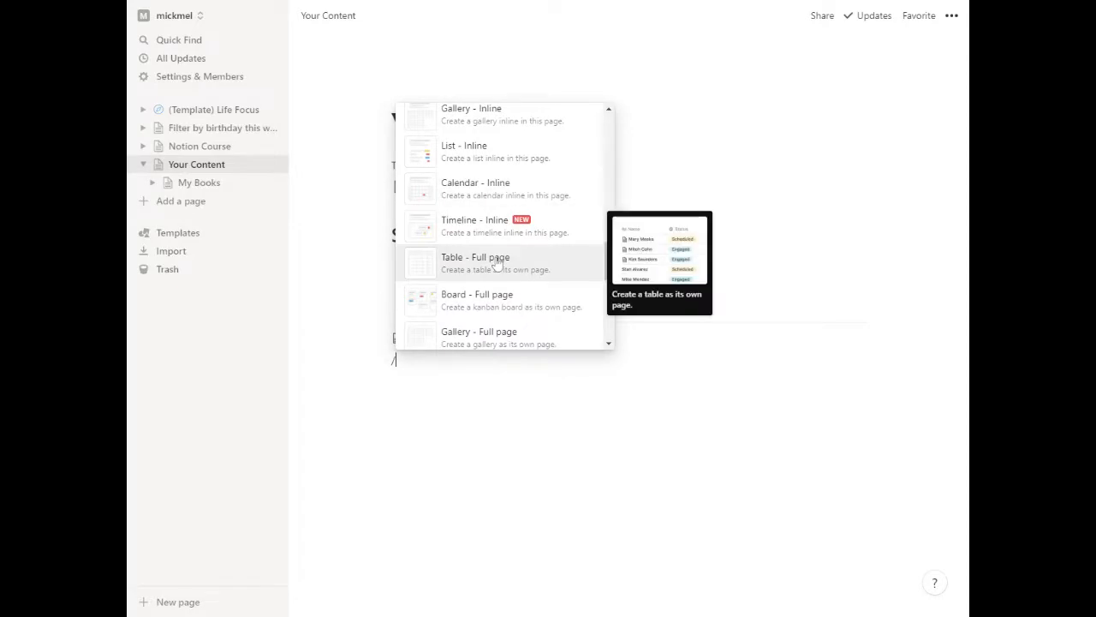
{"action": "scroll", "coordinate": [497, 262], "scroll_direction": "down", "scroll_amount": 2}
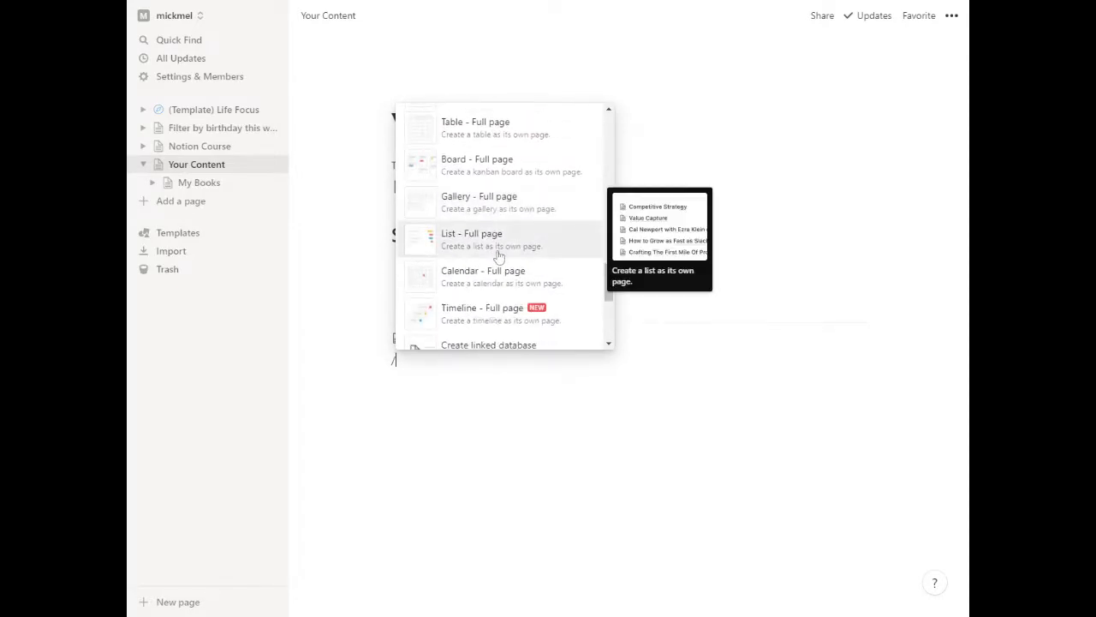
{"action": "scroll", "coordinate": [499, 256], "scroll_direction": "down", "scroll_amount": 2}
{"action": "scroll", "coordinate": [499, 254], "scroll_direction": "down", "scroll_amount": 1}
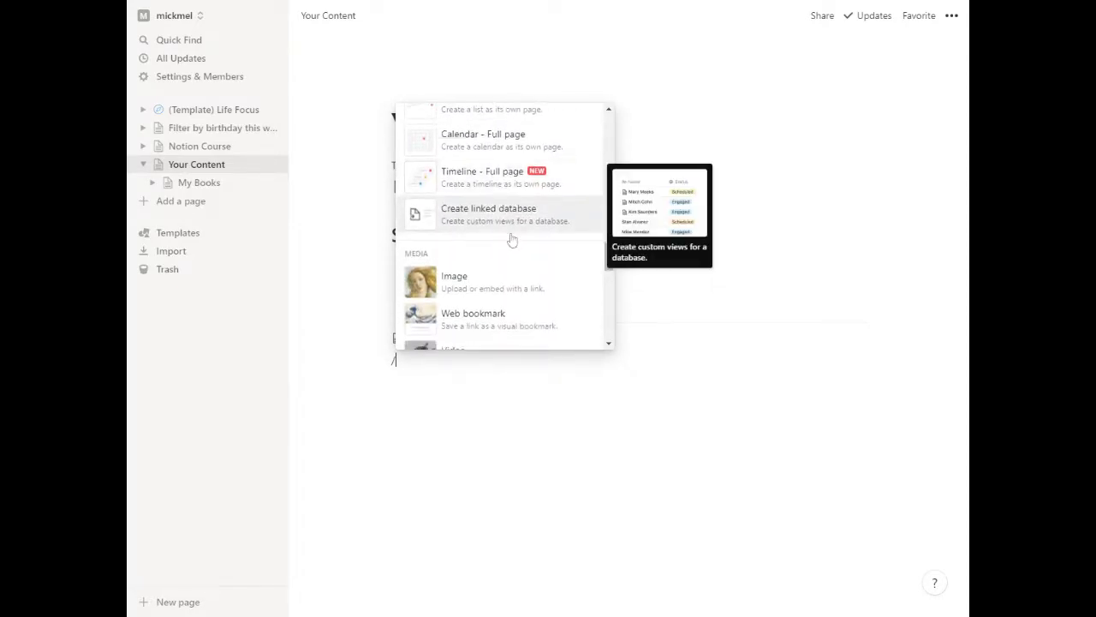
{"action": "scroll", "coordinate": [512, 238], "scroll_direction": "down", "scroll_amount": 3}
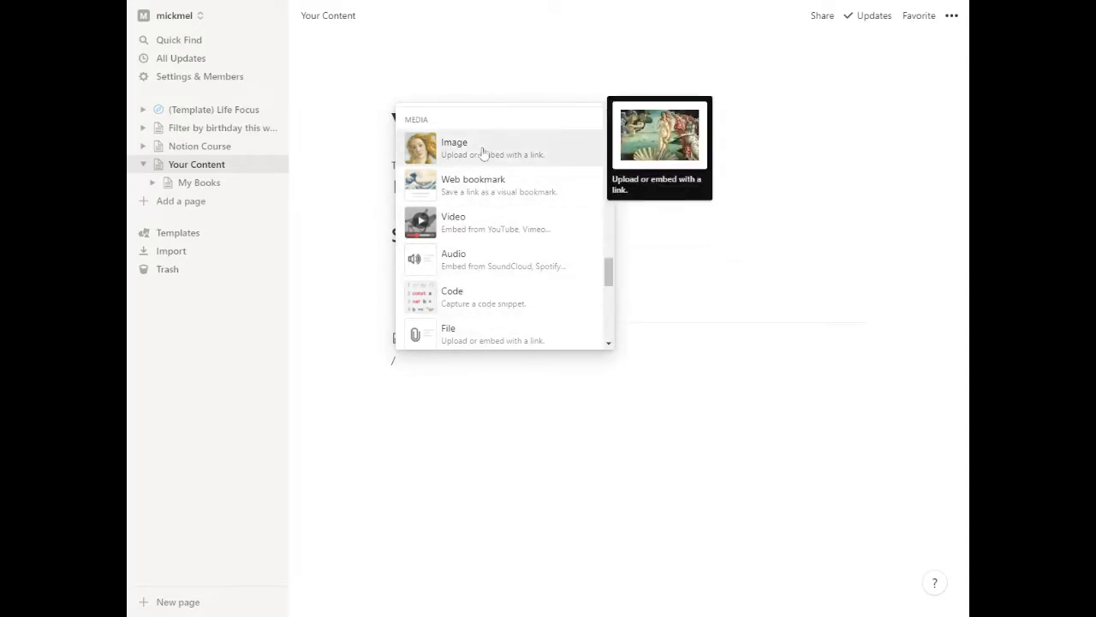
{"action": "left_click", "coordinate": [484, 152]}
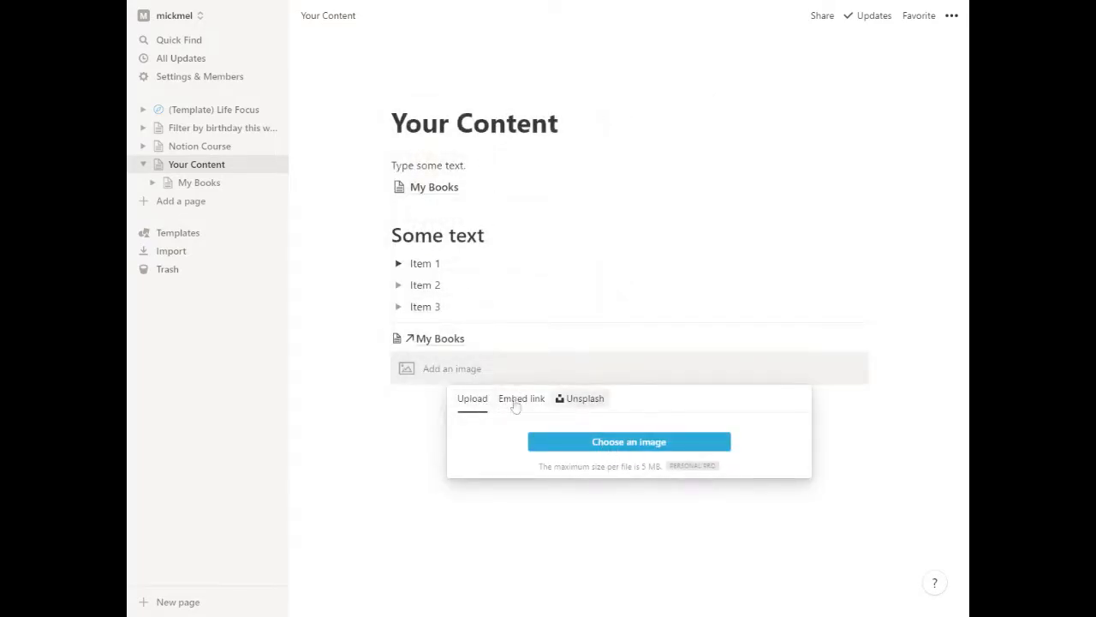
- Fill the image block with the Unsplash photo of a hand holding a stack of books and make it slightly narrower
{"action": "left_click", "coordinate": [580, 401]}
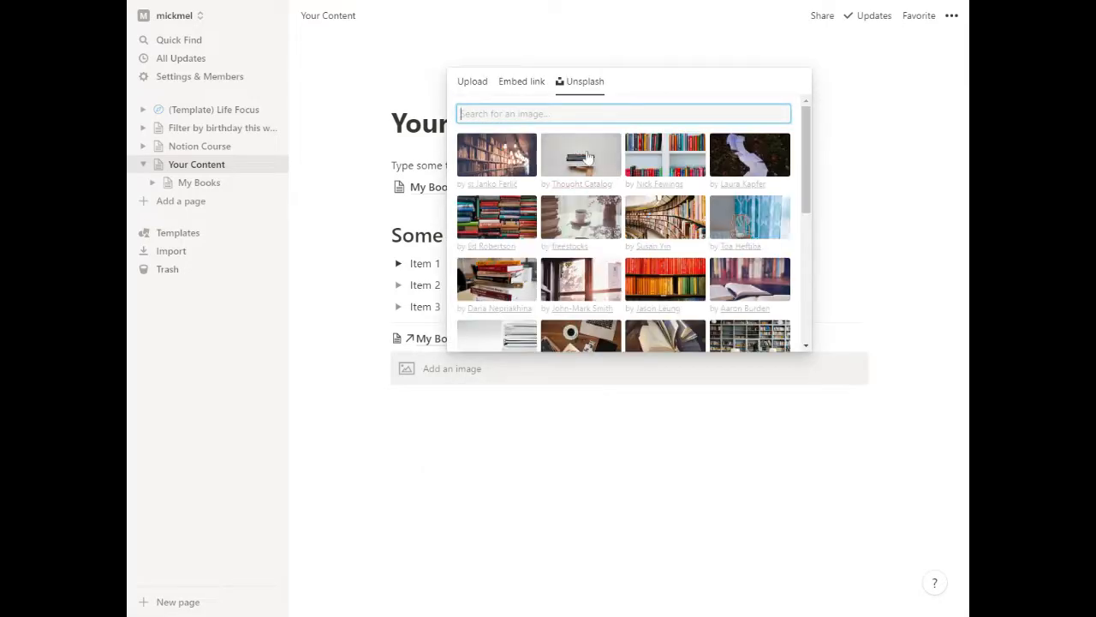
{"action": "left_click", "coordinate": [587, 159]}
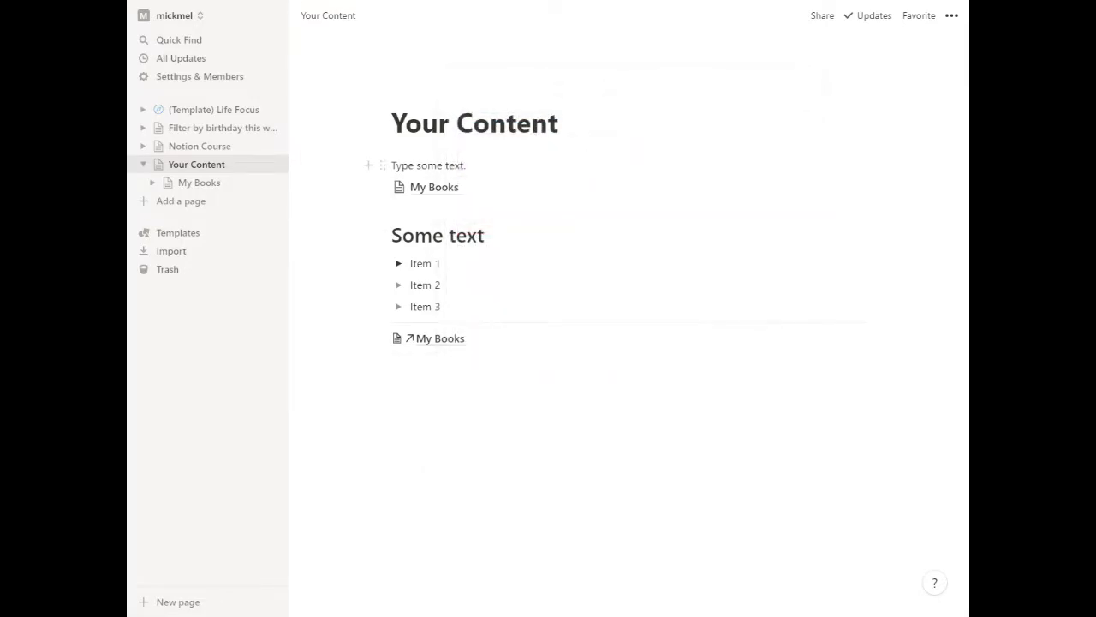
{"action": "scroll", "coordinate": [548, 362], "scroll_direction": "down", "scroll_amount": 3}
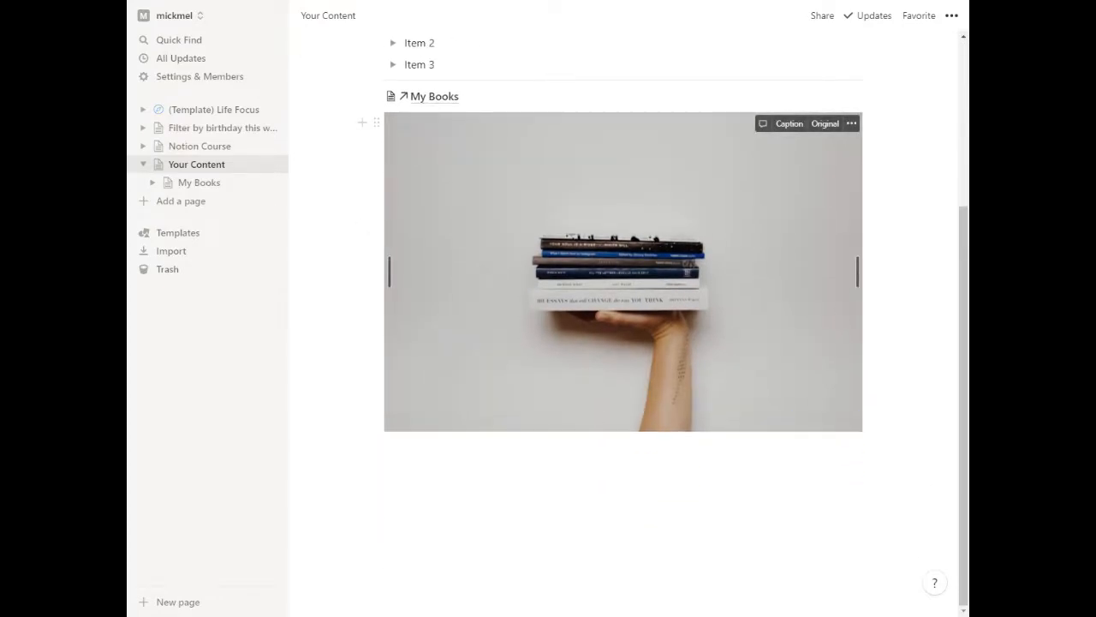
{"action": "mouse_move", "coordinate": [822, 275]}
{"action": "left_mouse_down"}
{"action": "mouse_move", "coordinate": [712, 277]}
{"action": "mouse_move", "coordinate": [835, 287]}
{"action": "left_mouse_up"}
- On a new line below the image, look through the available media, embed, advanced, turn-into and database block options
{"action": "left_click", "coordinate": [514, 462]}
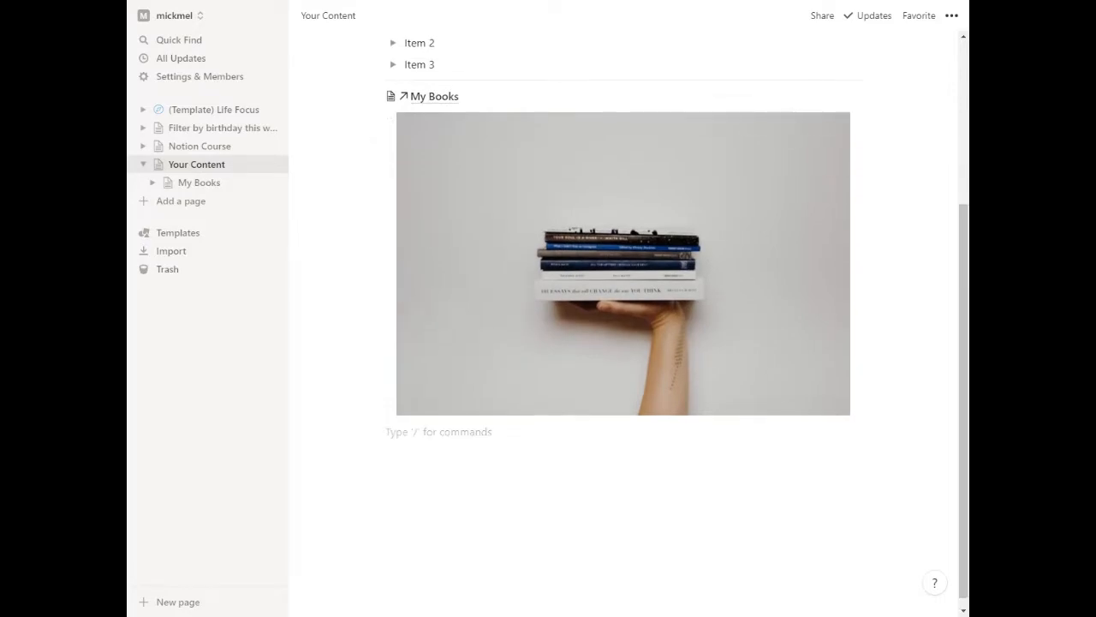
{"action": "type", "text": "/"}
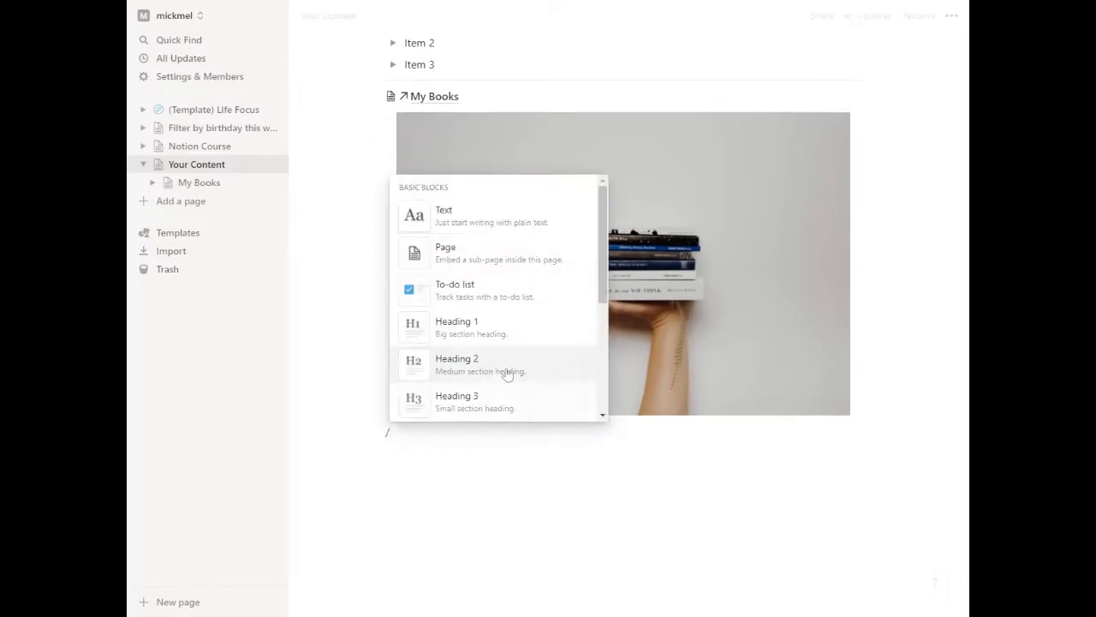
{"action": "scroll", "coordinate": [505, 372], "scroll_direction": "down", "scroll_amount": 5}
{"action": "scroll", "coordinate": [505, 375], "scroll_direction": "down", "scroll_amount": 6}
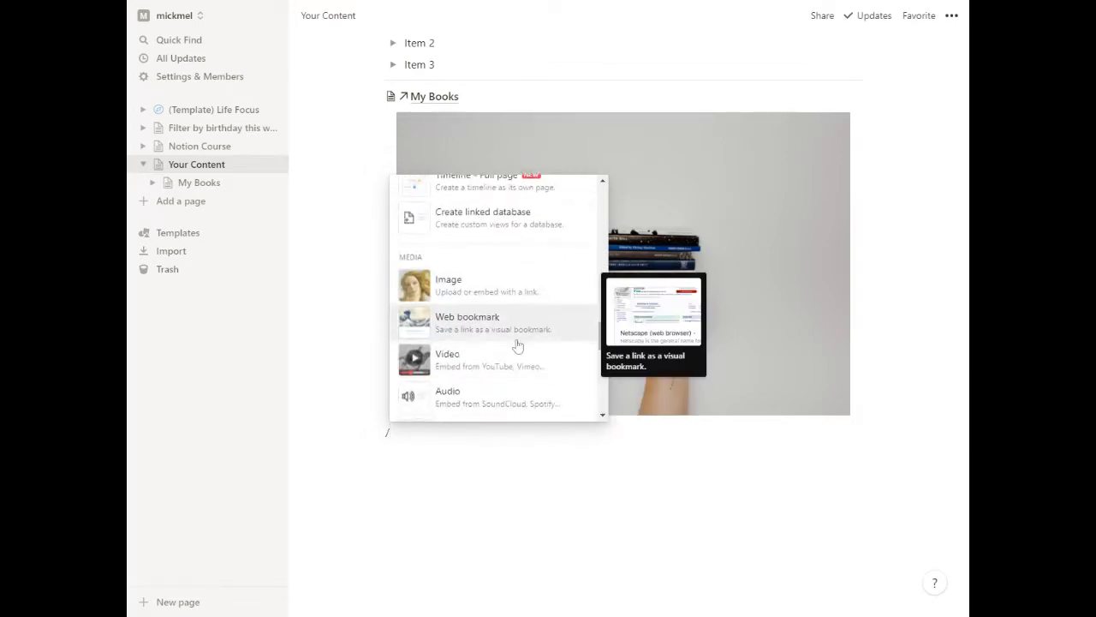
{"action": "scroll", "coordinate": [514, 343], "scroll_direction": "down", "scroll_amount": 2}
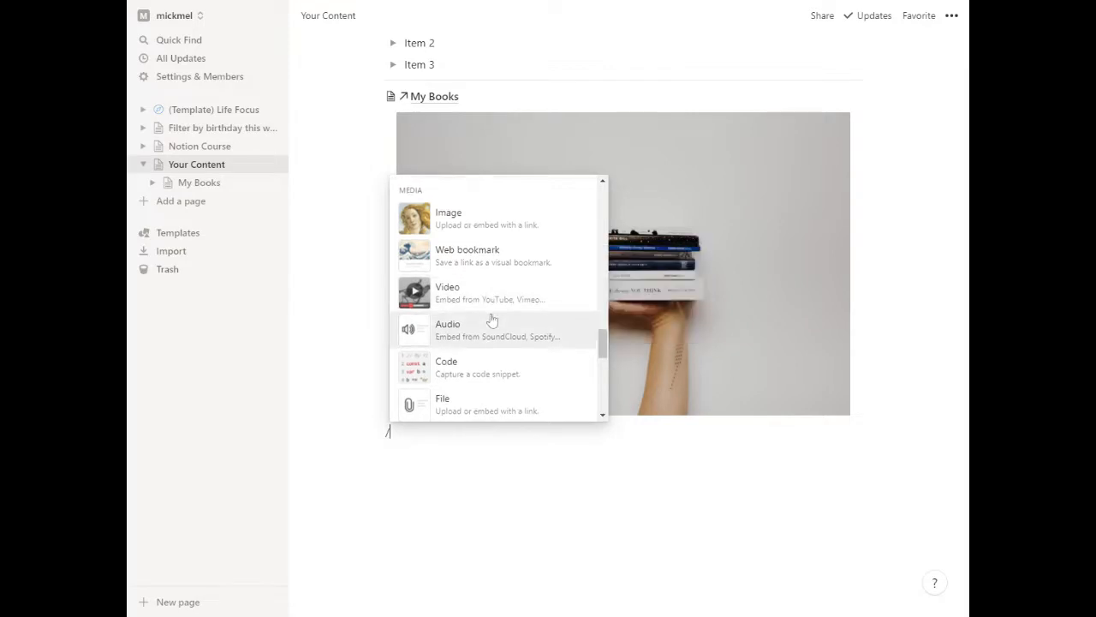
{"action": "scroll", "coordinate": [484, 309], "scroll_direction": "down", "scroll_amount": 1}
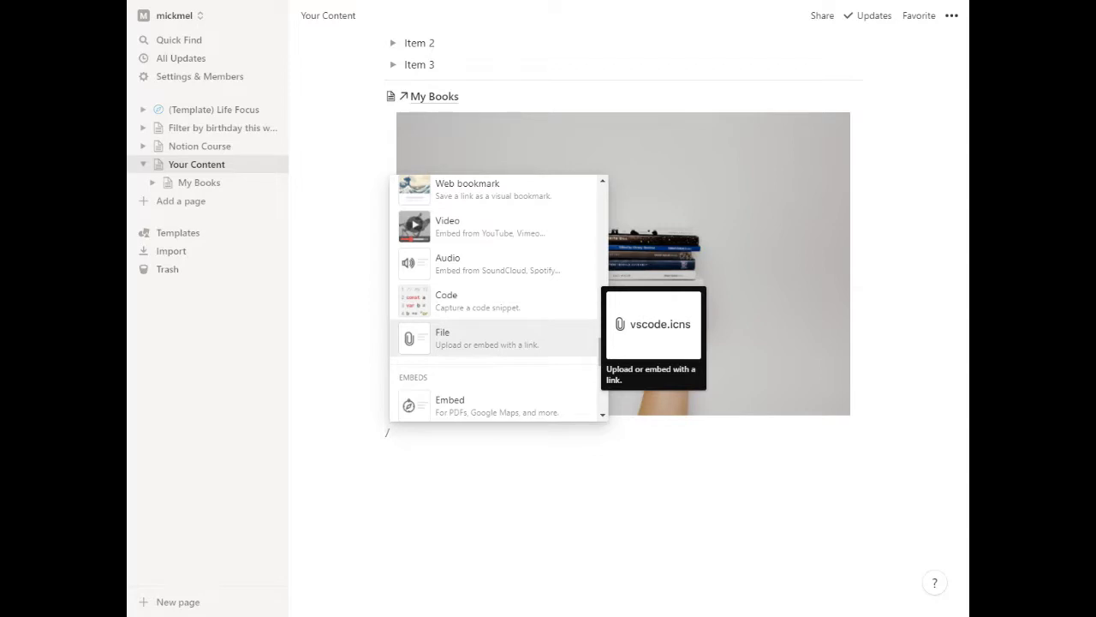
{"action": "scroll", "coordinate": [480, 342], "scroll_direction": "down", "scroll_amount": 5}
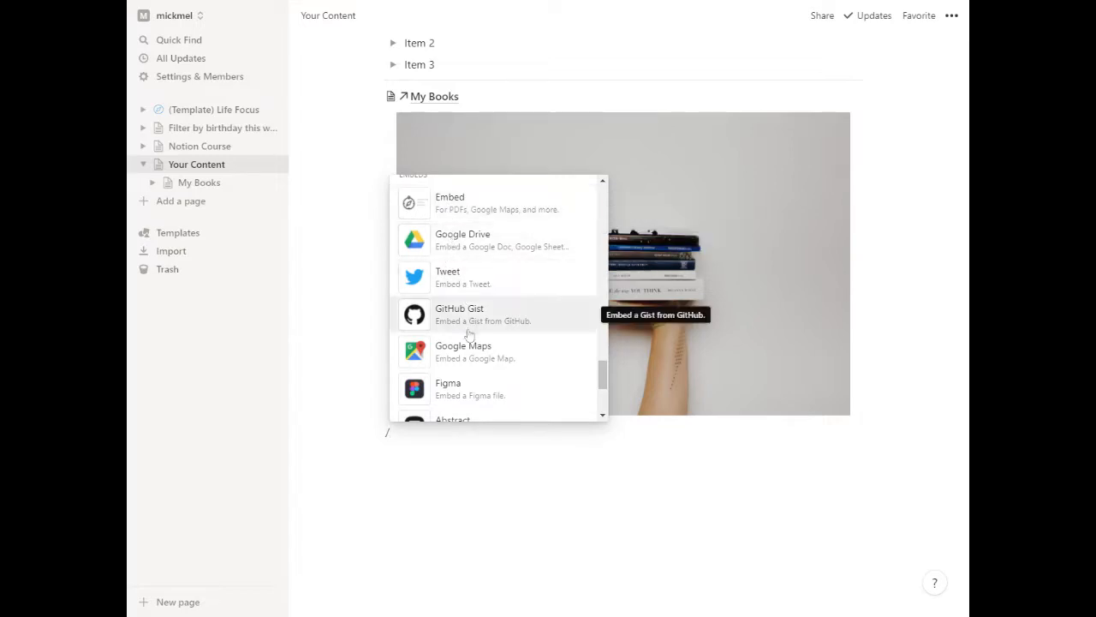
{"action": "scroll", "coordinate": [479, 351], "scroll_direction": "down", "scroll_amount": 7}
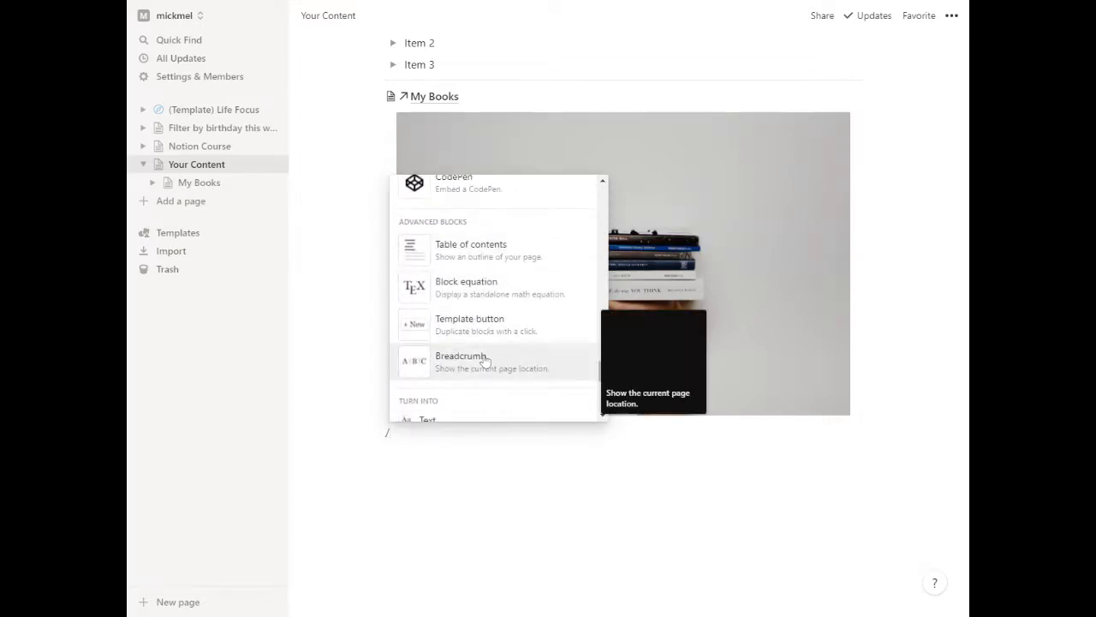
{"action": "scroll", "coordinate": [518, 253], "scroll_direction": "down", "scroll_amount": 2}
{"action": "scroll", "coordinate": [519, 301], "scroll_direction": "up", "scroll_amount": 2}
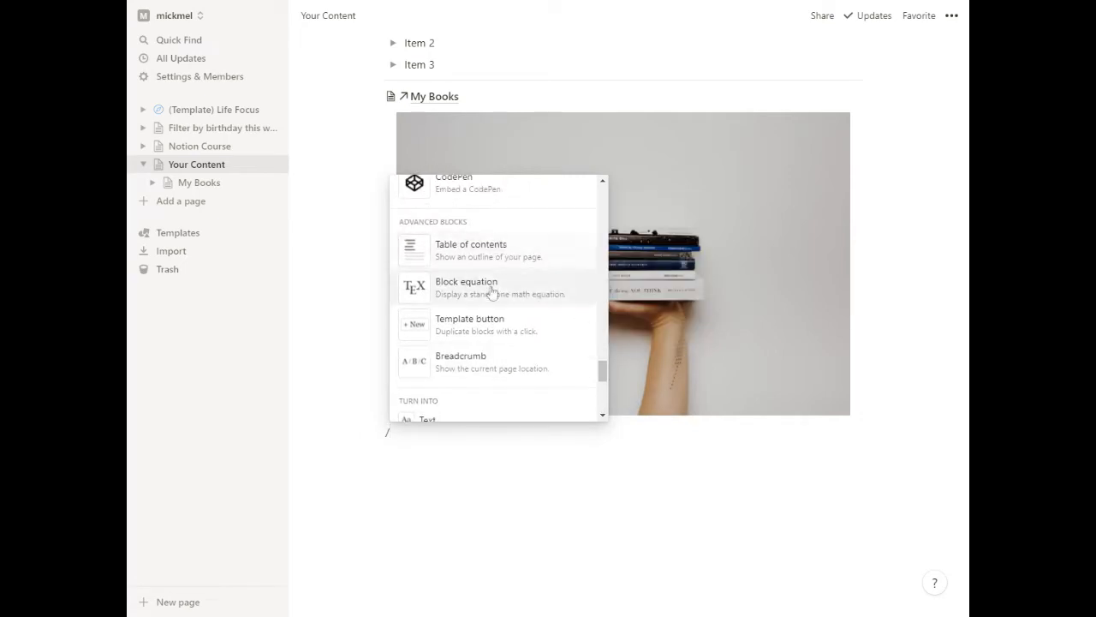
{"action": "scroll", "coordinate": [503, 325], "scroll_direction": "down", "scroll_amount": 2}
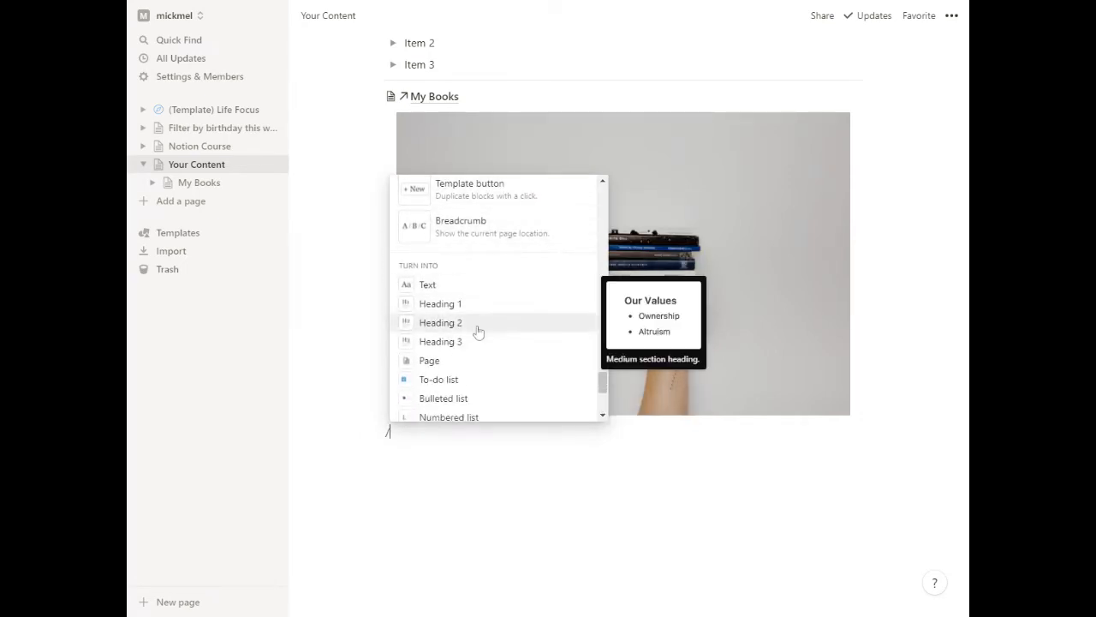
{"action": "scroll", "coordinate": [478, 332], "scroll_direction": "down", "scroll_amount": 2}
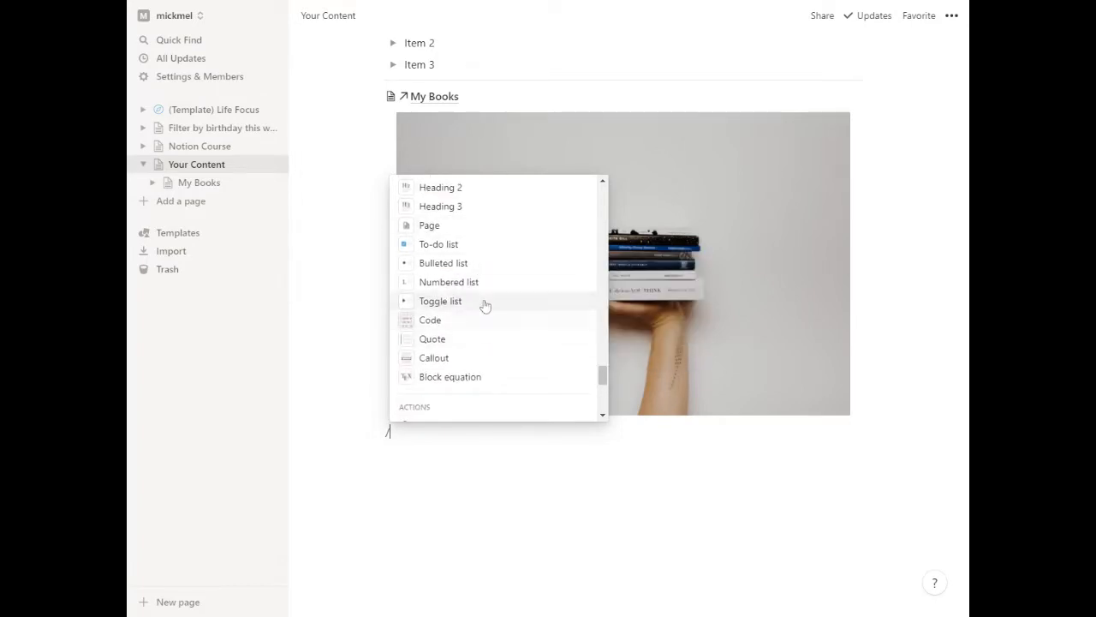
{"action": "scroll", "coordinate": [485, 300], "scroll_direction": "up", "scroll_amount": 2}
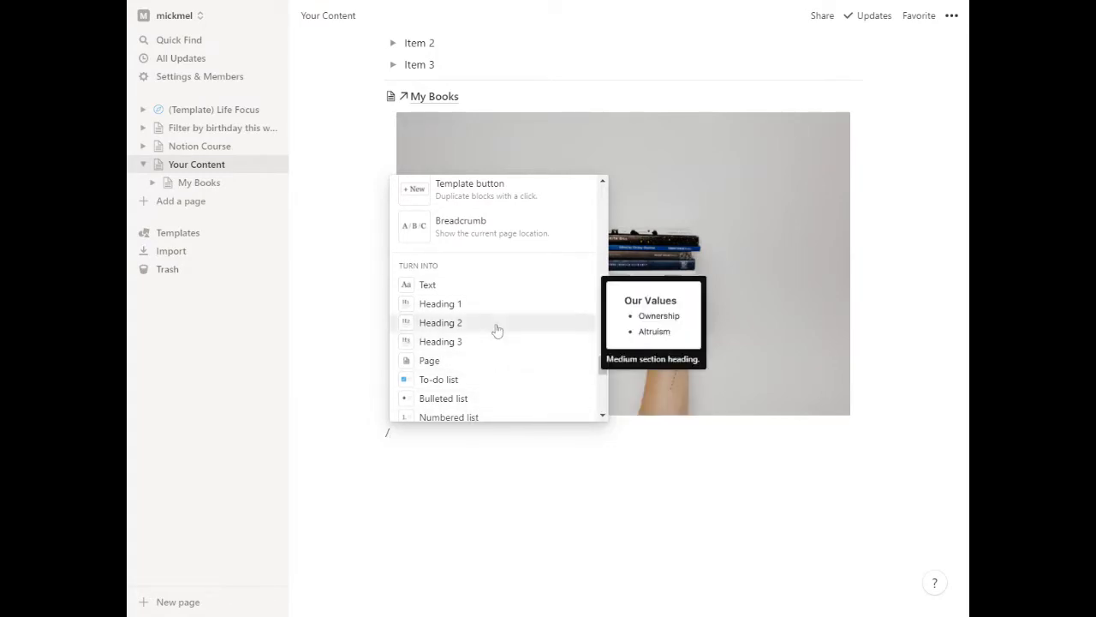
{"action": "scroll", "coordinate": [480, 338], "scroll_direction": "up", "scroll_amount": 10}
{"action": "scroll", "coordinate": [476, 344], "scroll_direction": "up", "scroll_amount": 10}
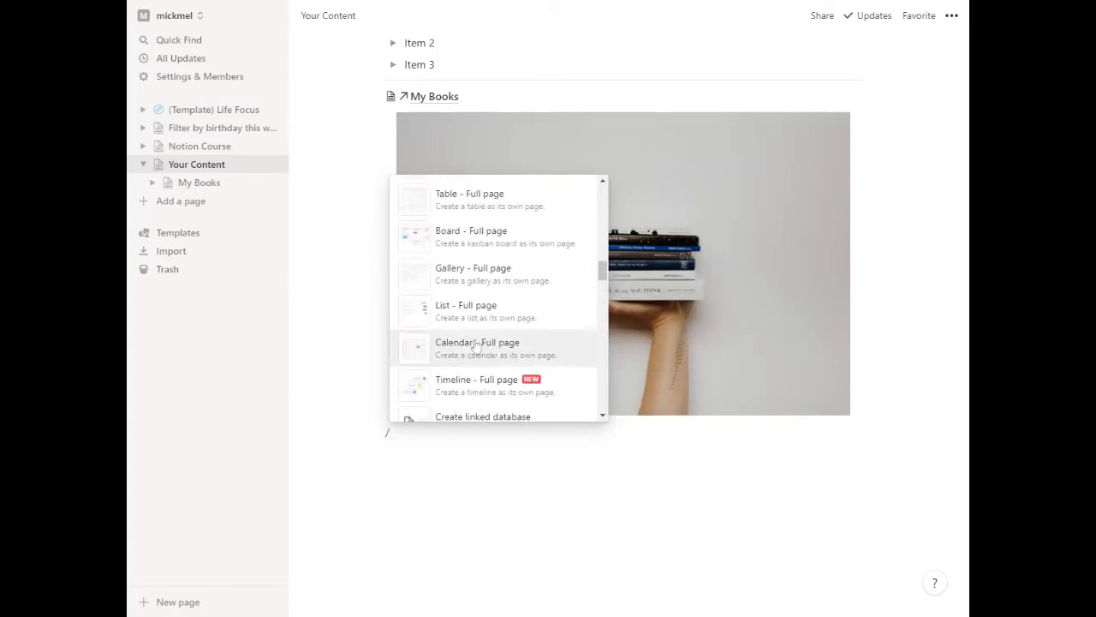
{"action": "scroll", "coordinate": [476, 346], "scroll_direction": "up", "scroll_amount": 2}
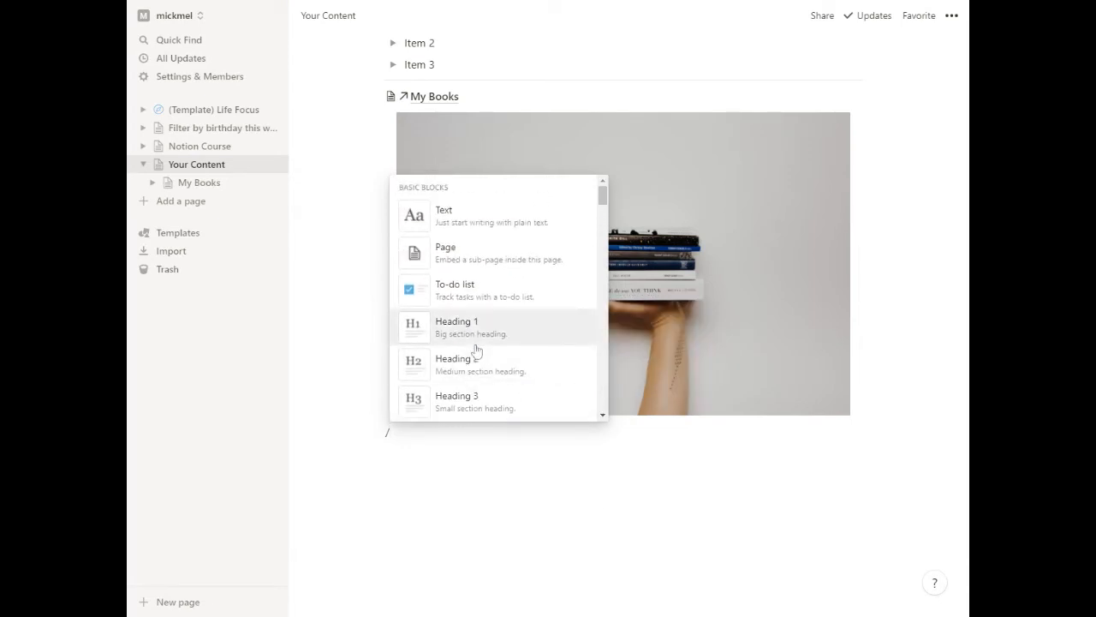